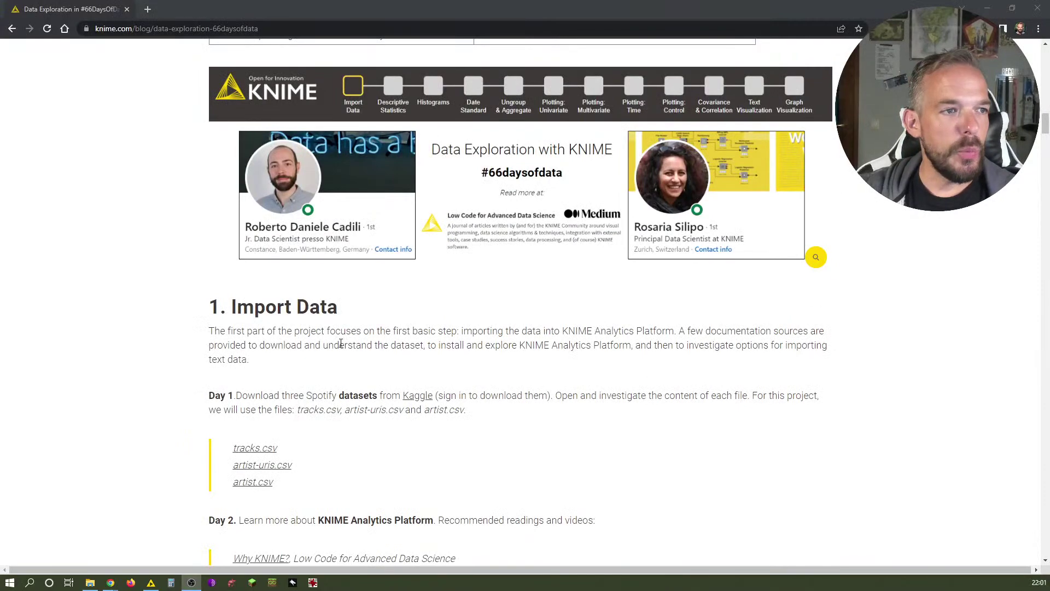
# Scroll the blog to the Day 4 instructions, then switch to KNIME Analytics Platform
pyautogui.scroll(-1, 401, 339)
pyautogui.scroll(-2, 401, 339)
pyautogui.scroll(2, 399, 339)
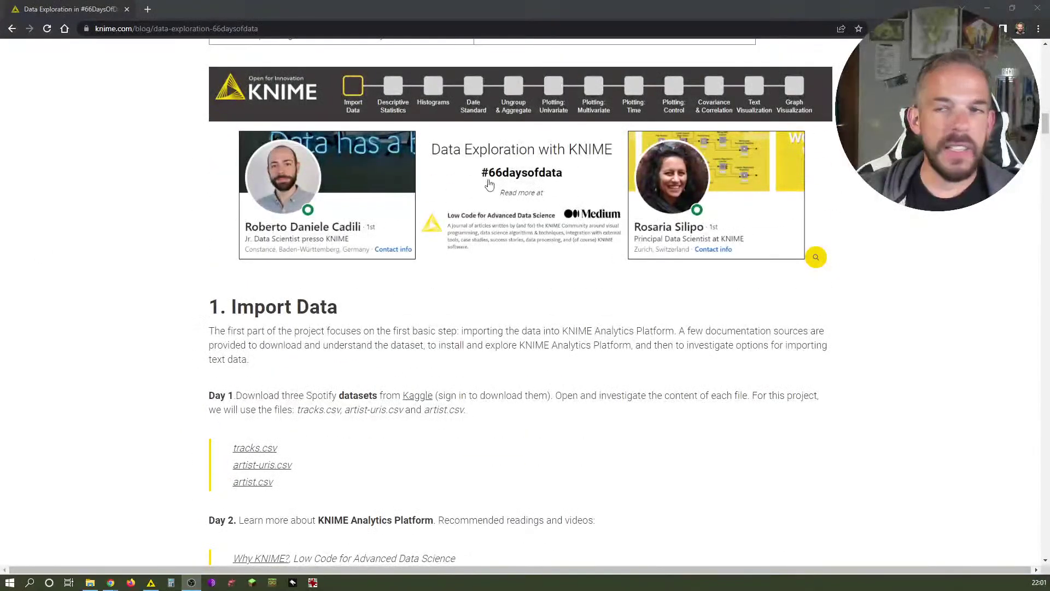
pyautogui.scroll(-10, 471, 293)
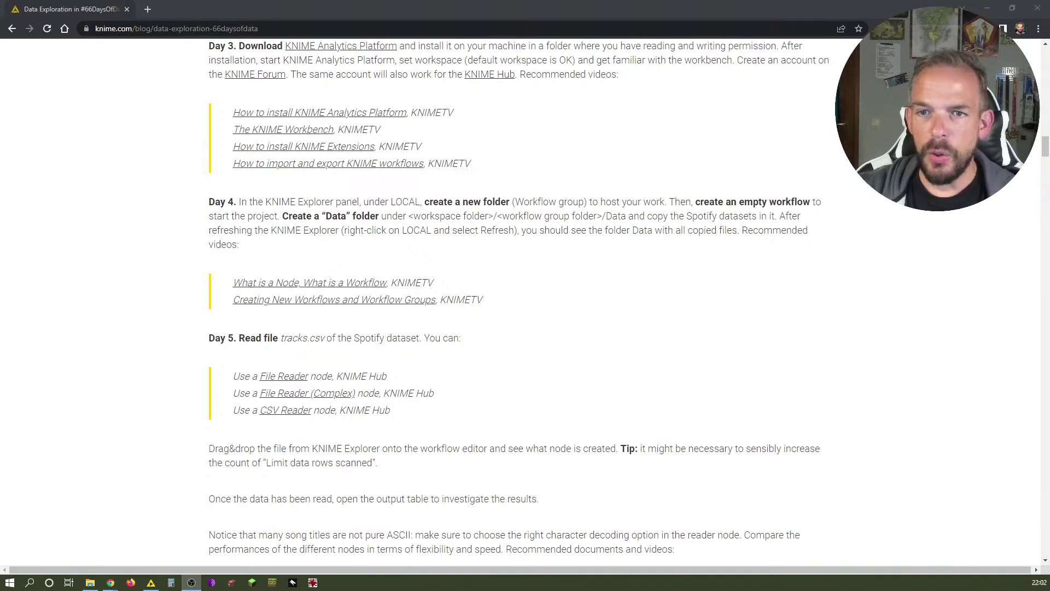
pyautogui.hotkey('alt', 'Tab')
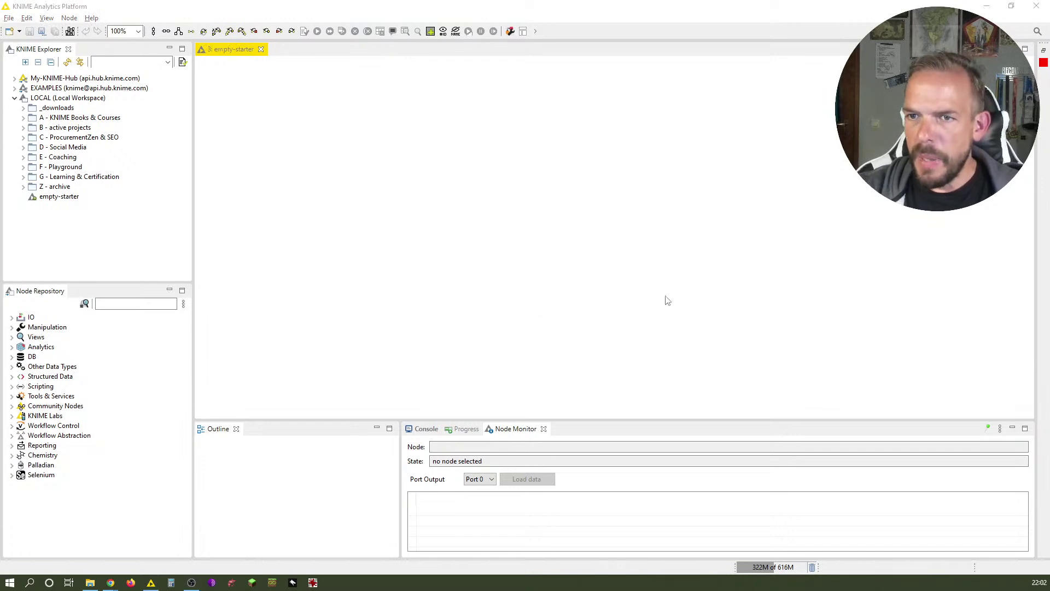
# Recheck the blog, then create a workflow group named 66daysOfData under LOCAL
pyautogui.hotkey('alt', 'Tab')
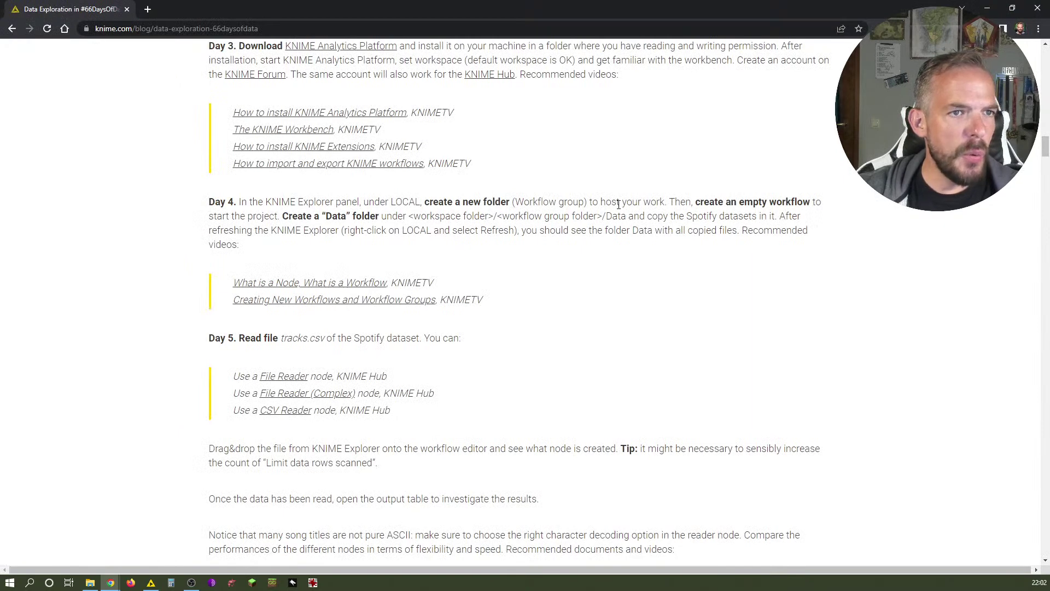
pyautogui.hotkey('alt', 'Tab')
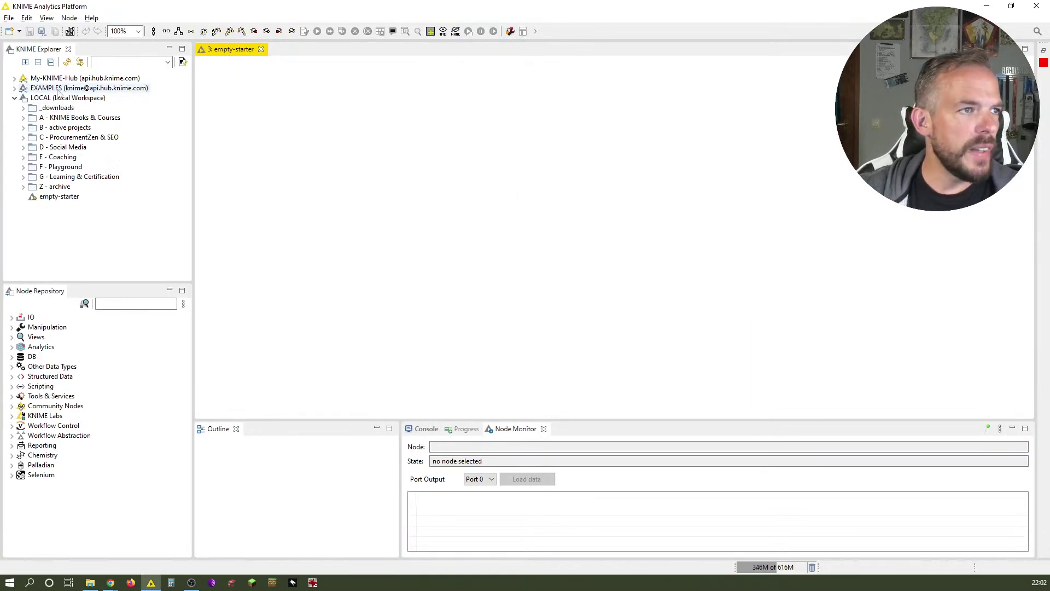
pyautogui.rightClick(58, 91)
pyautogui.click(48, 98)
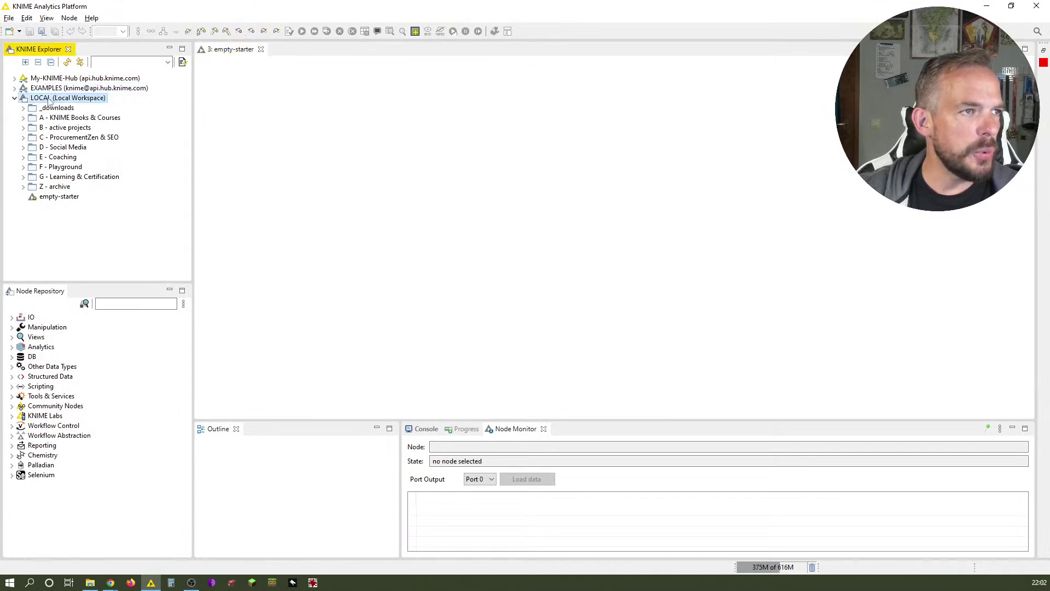
pyautogui.rightClick(49, 100)
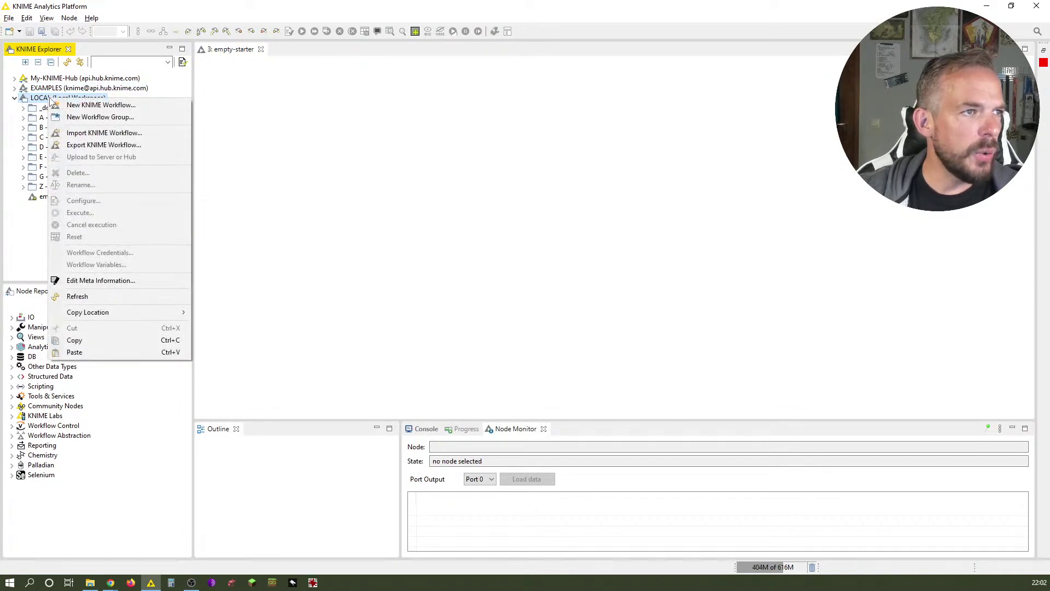
pyautogui.click(137, 118)
pyautogui.write('66day')
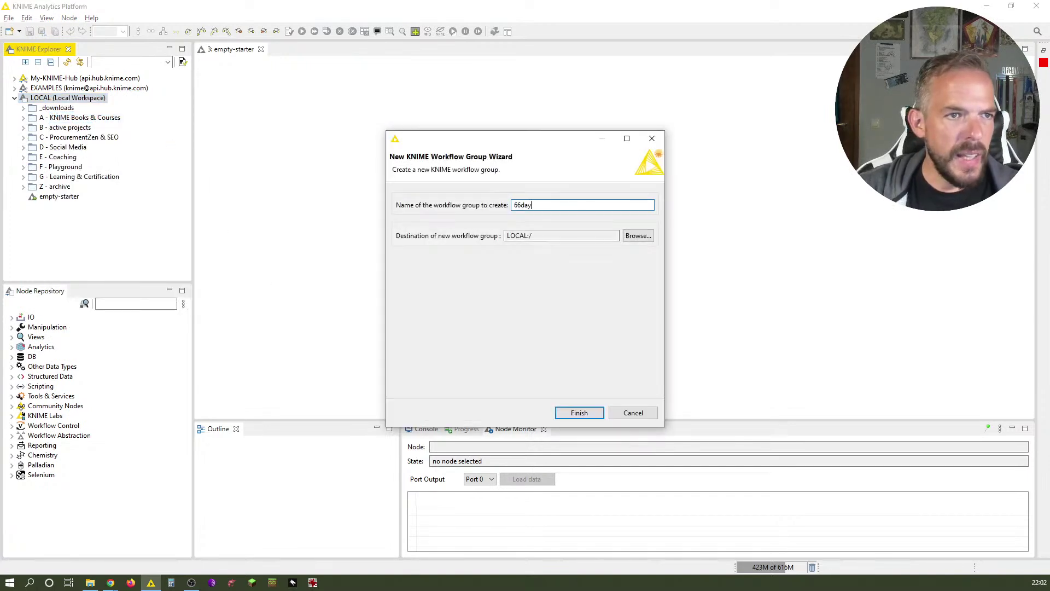
pyautogui.write('sOfData')
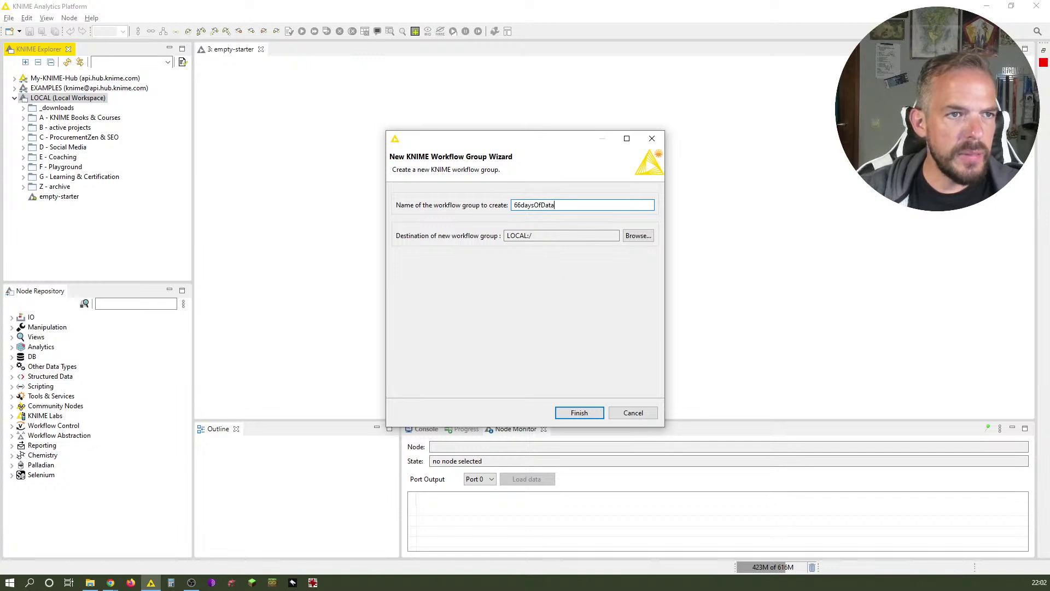
pyautogui.click(575, 414)
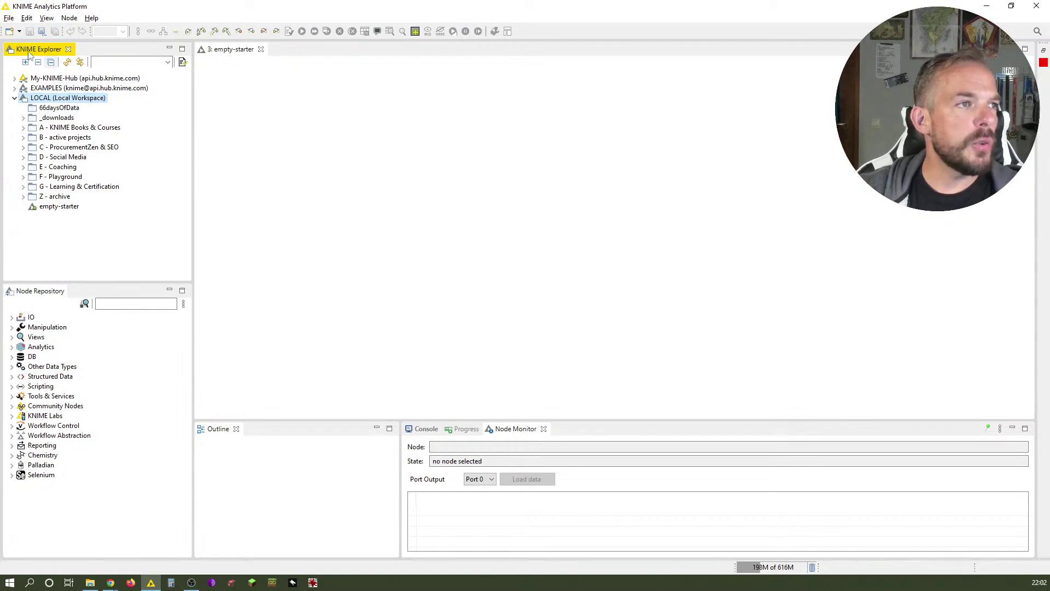
# Create a workflow group named data inside 66daysOfData
pyautogui.click(72, 109)
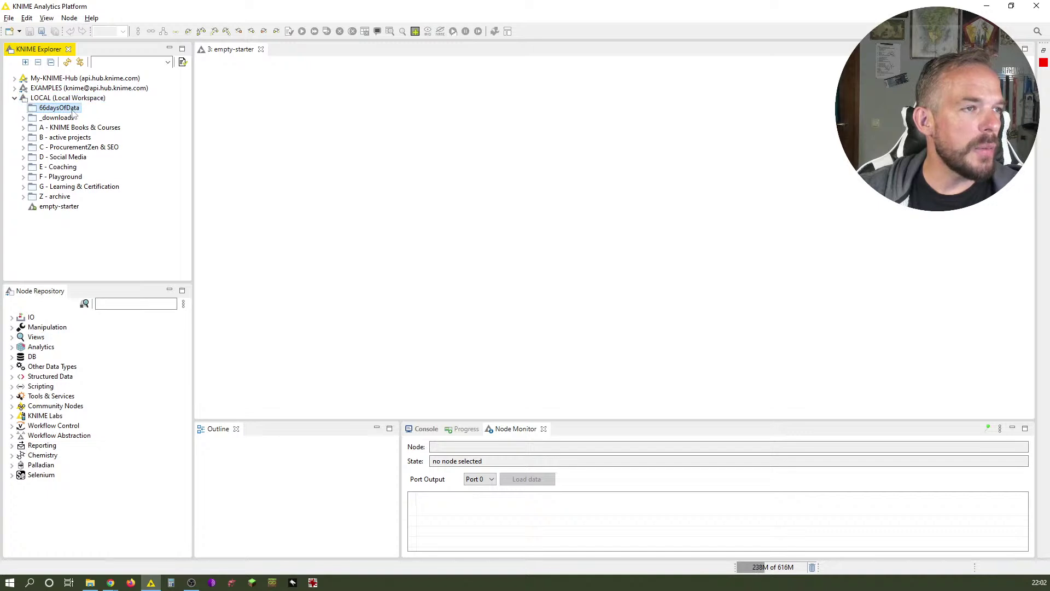
pyautogui.click(20, 32)
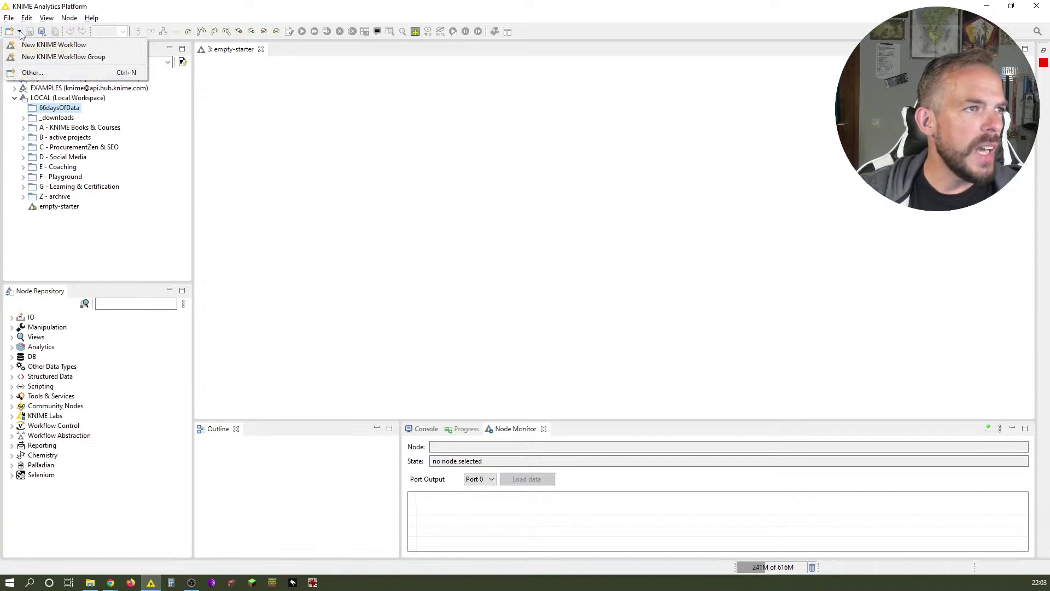
pyautogui.click(64, 57)
pyautogui.write('data')
pyautogui.press('Return')
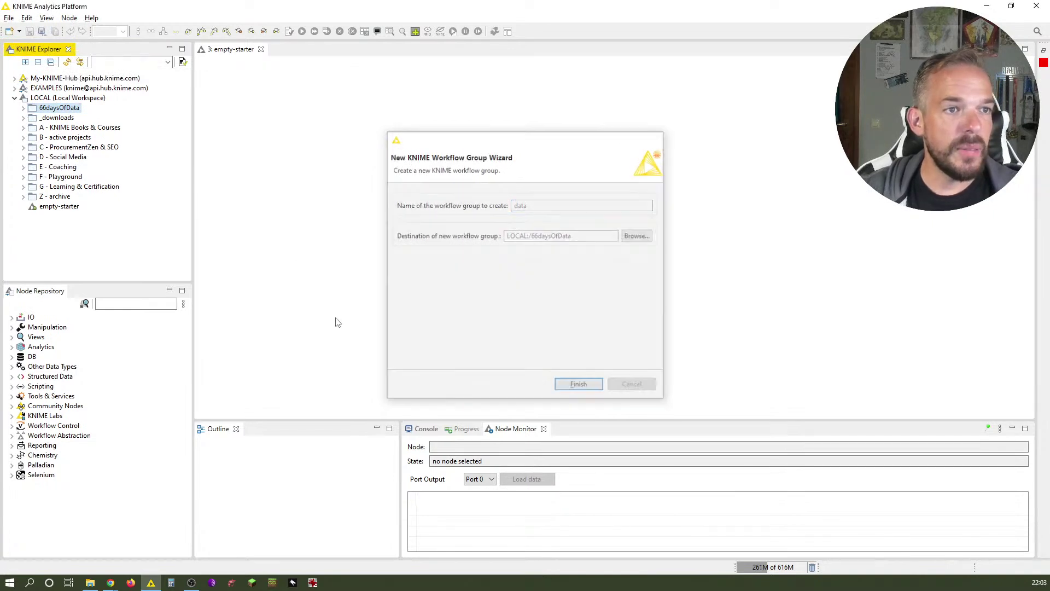
# Expand 66daysOfData to confirm the data folder, briefly browsing the B - active projects subfolders
pyautogui.click(23, 109)
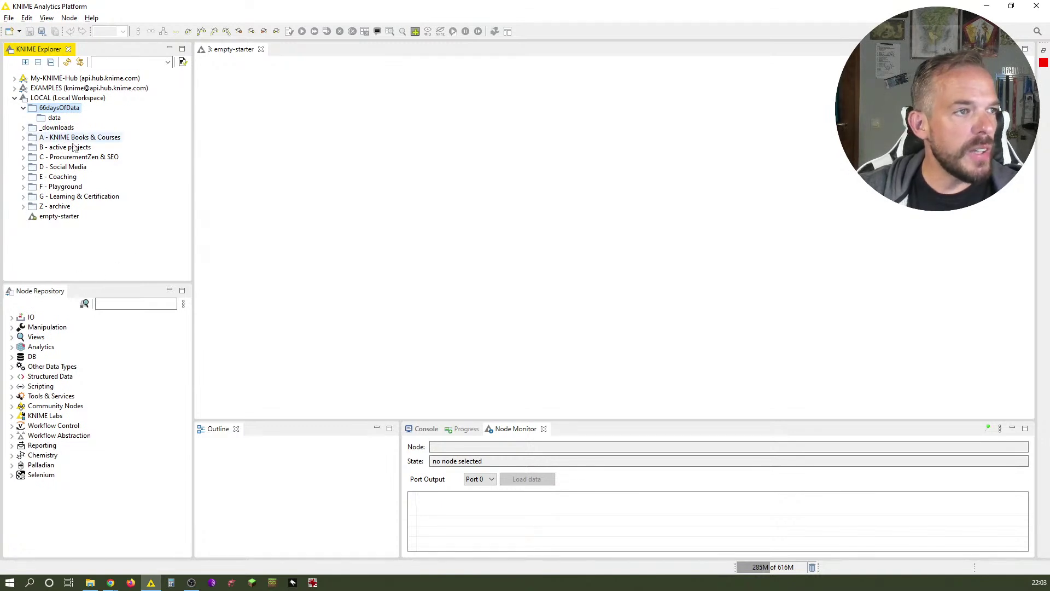
pyautogui.click(24, 147)
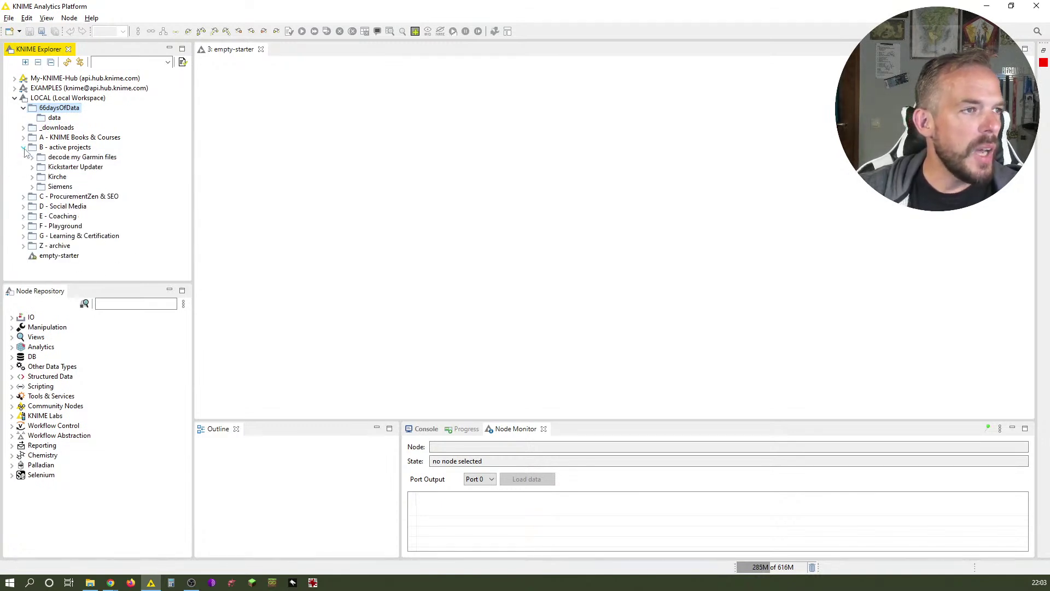
pyautogui.click(24, 147)
pyautogui.click(24, 148)
pyautogui.click(32, 157)
pyautogui.click(32, 177)
pyautogui.click(32, 178)
pyautogui.click(23, 148)
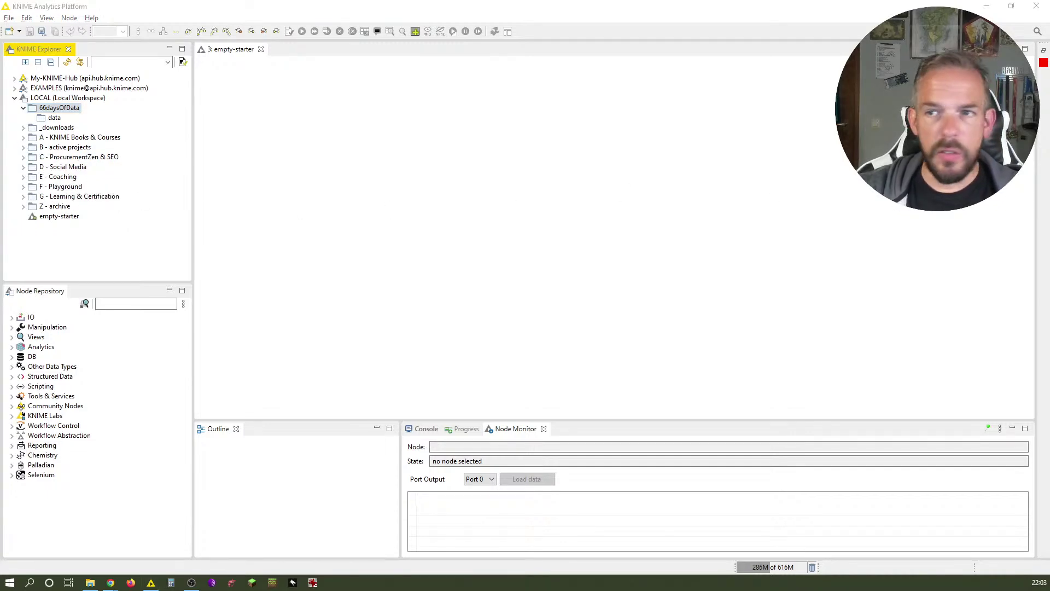
# Glance at the blog's Day 4 instructions, then switch to File Explorer
pyautogui.hotkey('alt', 'Tab')
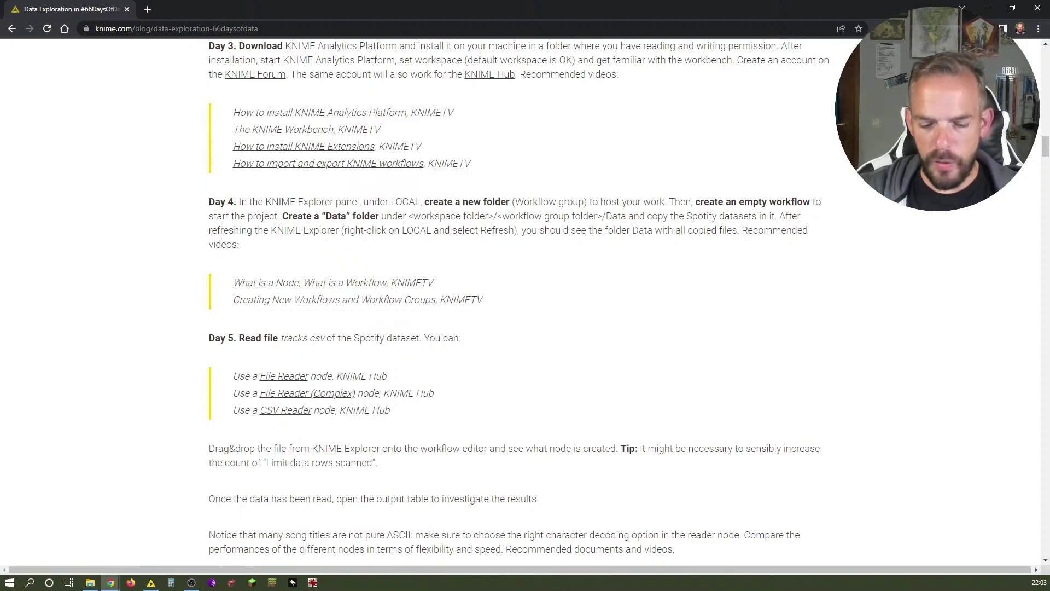
pyautogui.hotkey('alt', 'Tab')
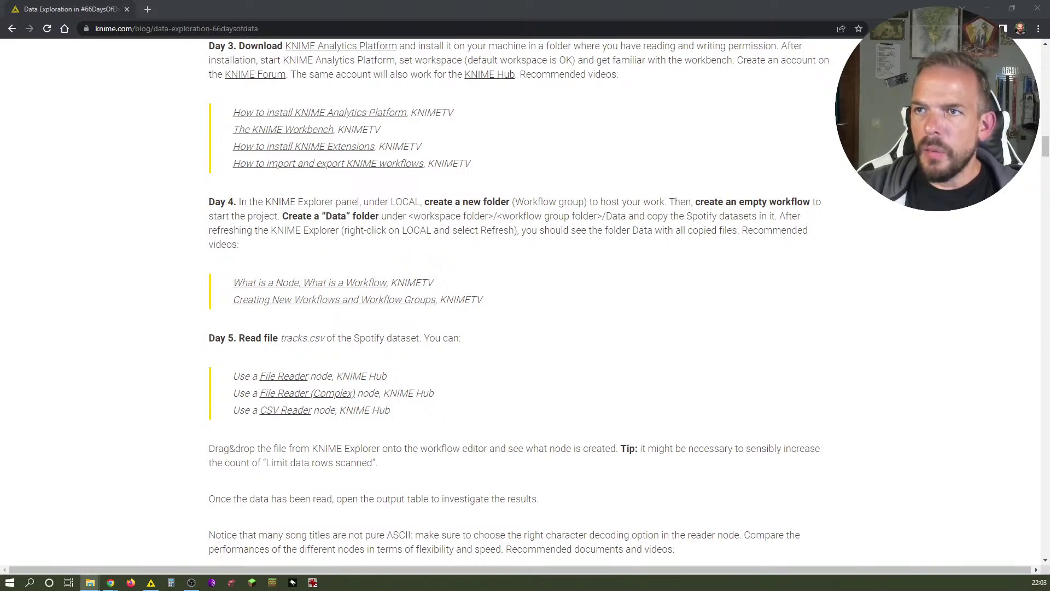
# Maximize the 66 days of data window, open folder 01 and select its three Spotify CSVs
pyautogui.moveTo(963, 215); pyautogui.dragTo(556, 8)
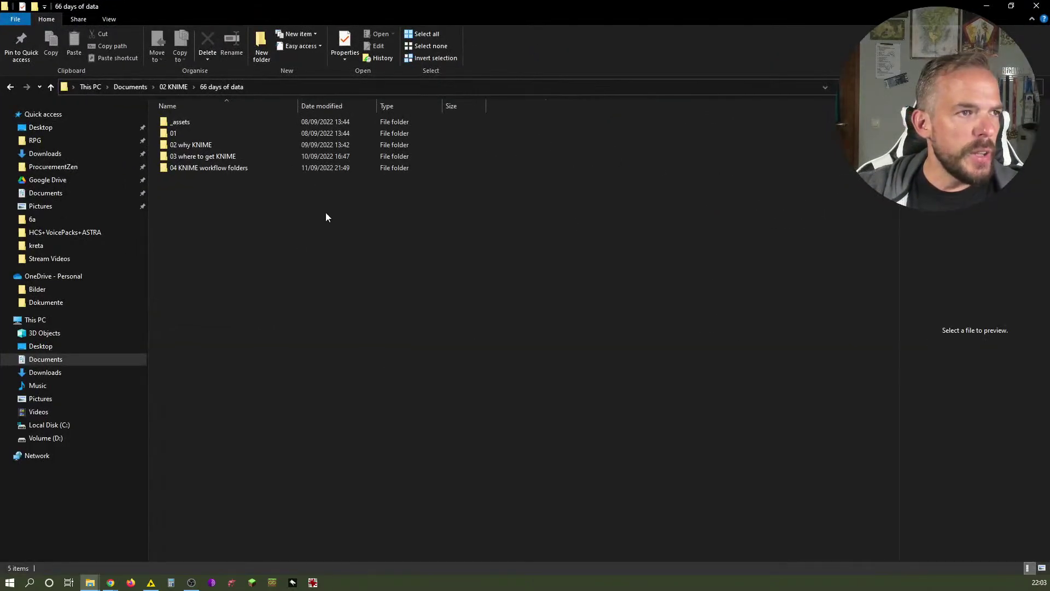
pyautogui.doubleClick(205, 132)
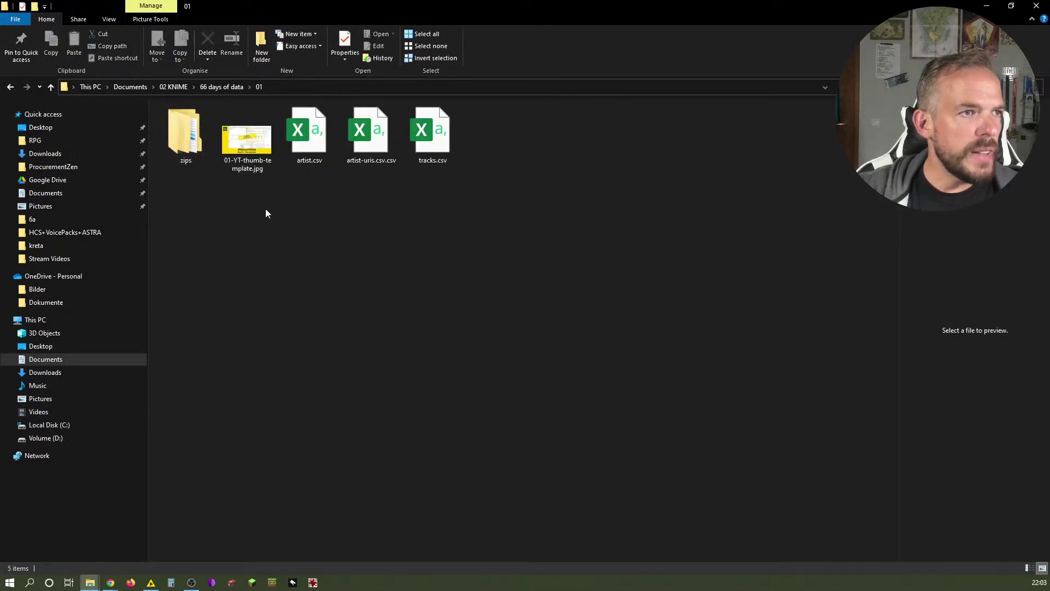
pyautogui.moveTo(536, 310); pyautogui.dragTo(291, 121)
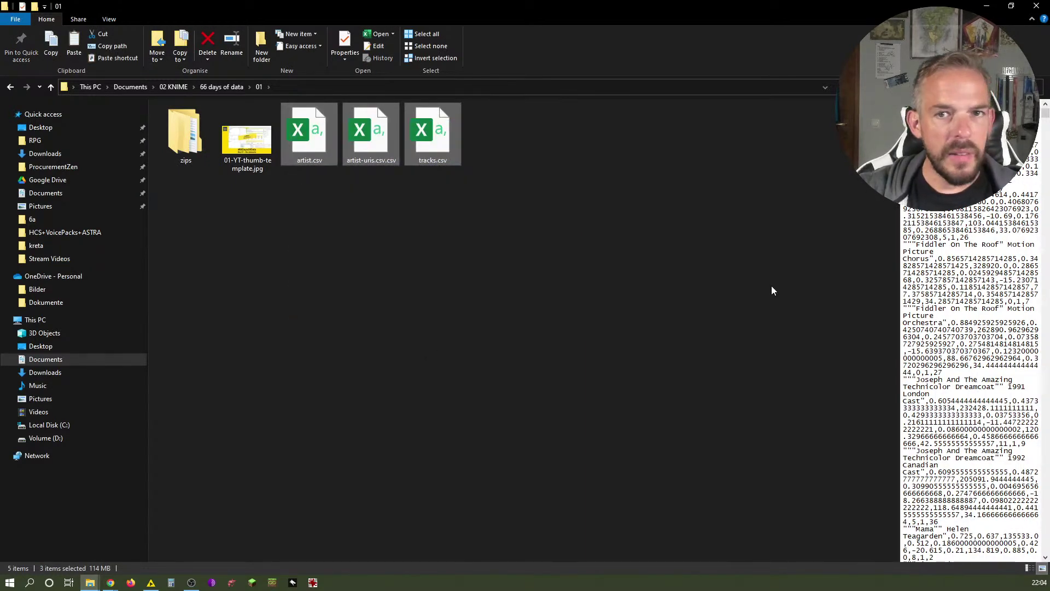
# Dismiss KNIME's data folder menu and restore File Explorer so KNIME shows behind it
pyautogui.hotkey('alt', 'Tab')
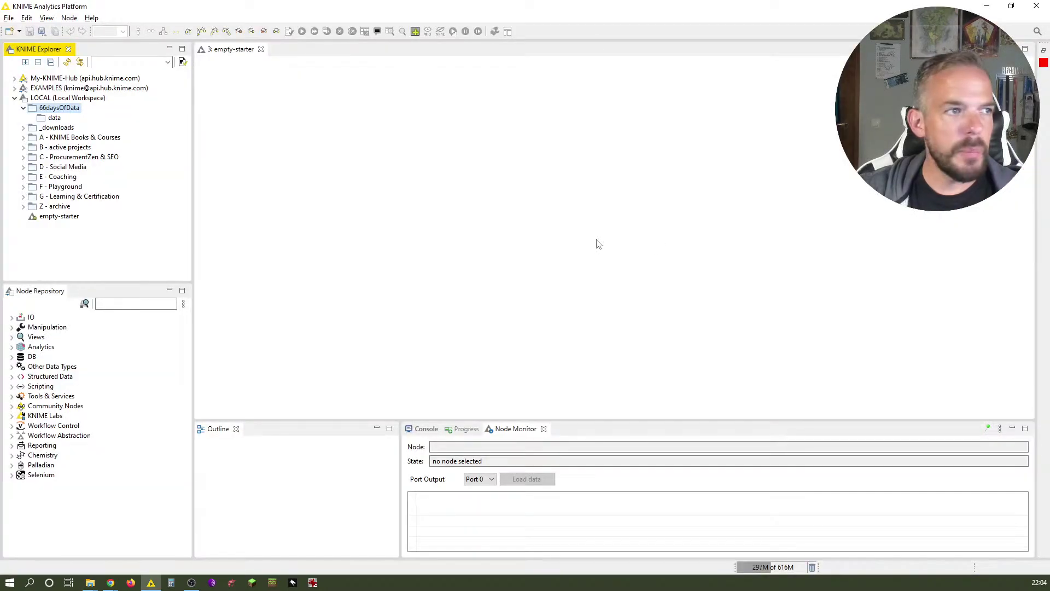
pyautogui.rightClick(55, 118)
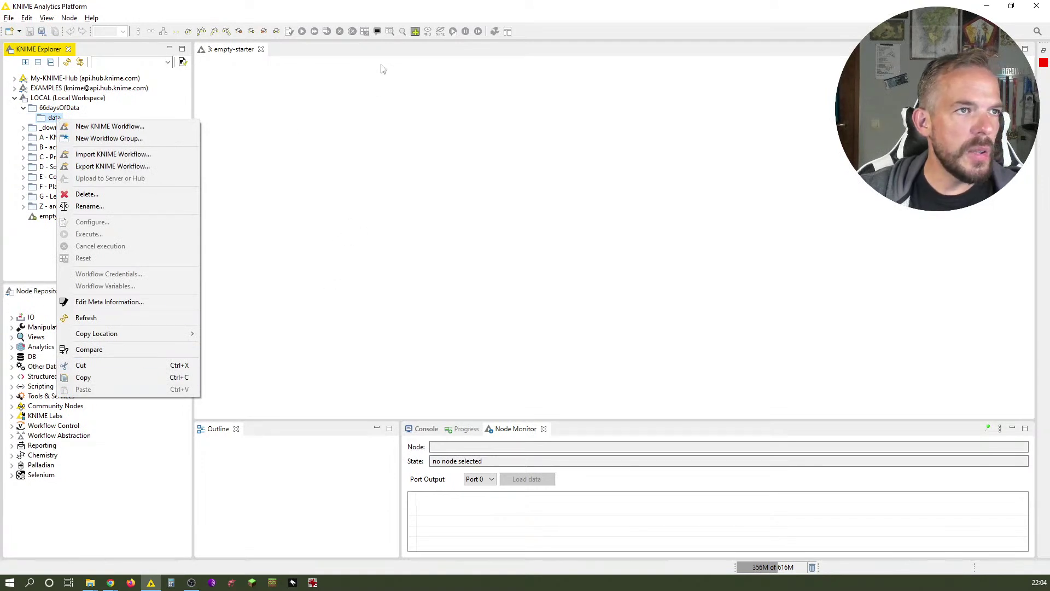
pyautogui.click(402, 11)
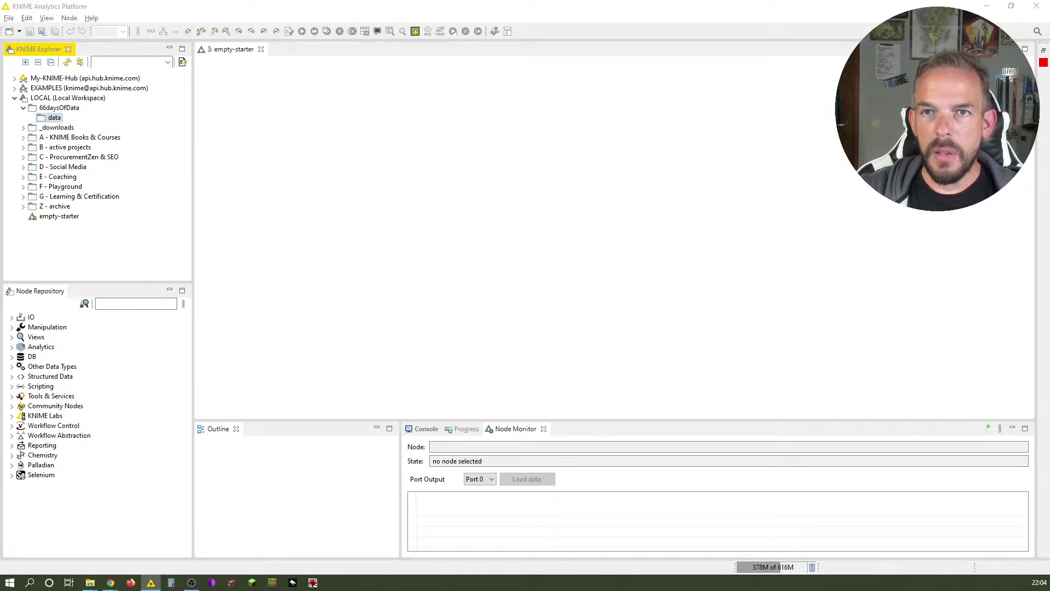
pyautogui.hotkey('alt', 'Tab')
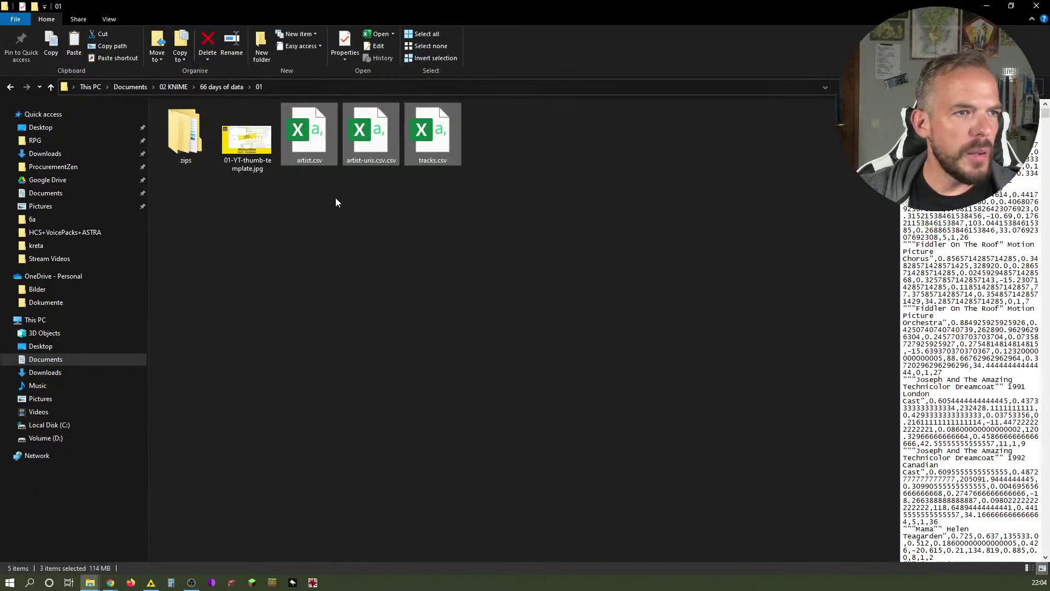
pyautogui.doubleClick(425, 5)
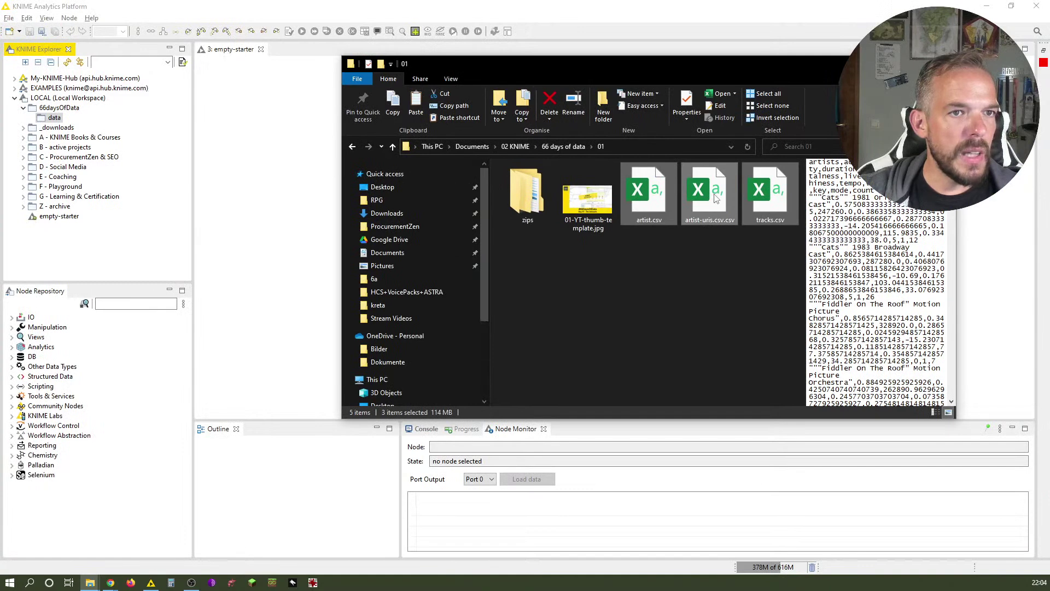
# Drag artist.csv, artist-uris.csv.csv and tracks.csv onto KNIME's data folder, then return to the blog
pyautogui.moveTo(716, 198); pyautogui.dragTo(54, 123)
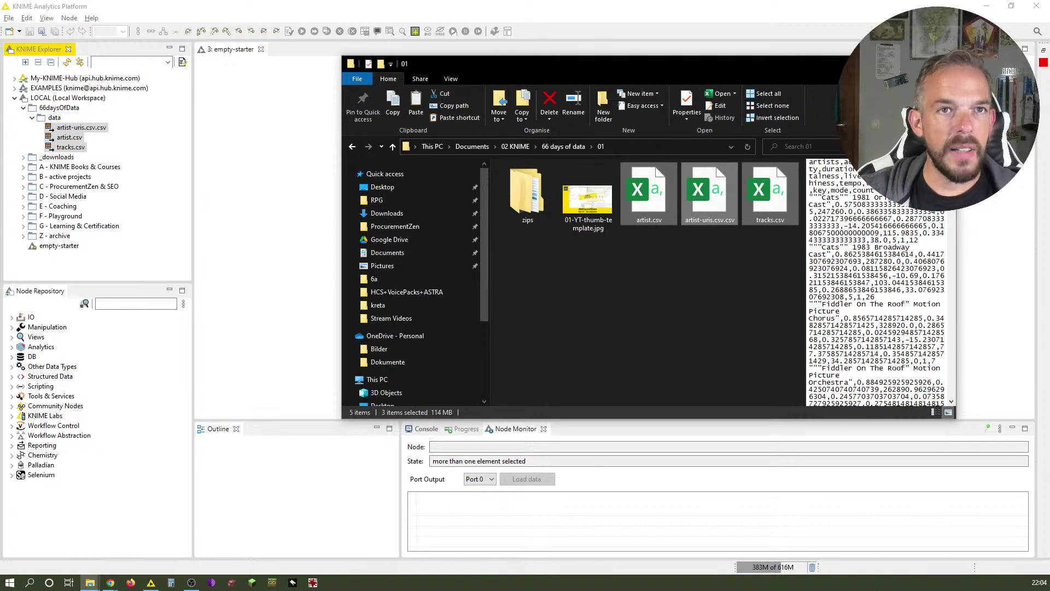
pyautogui.click(146, 412)
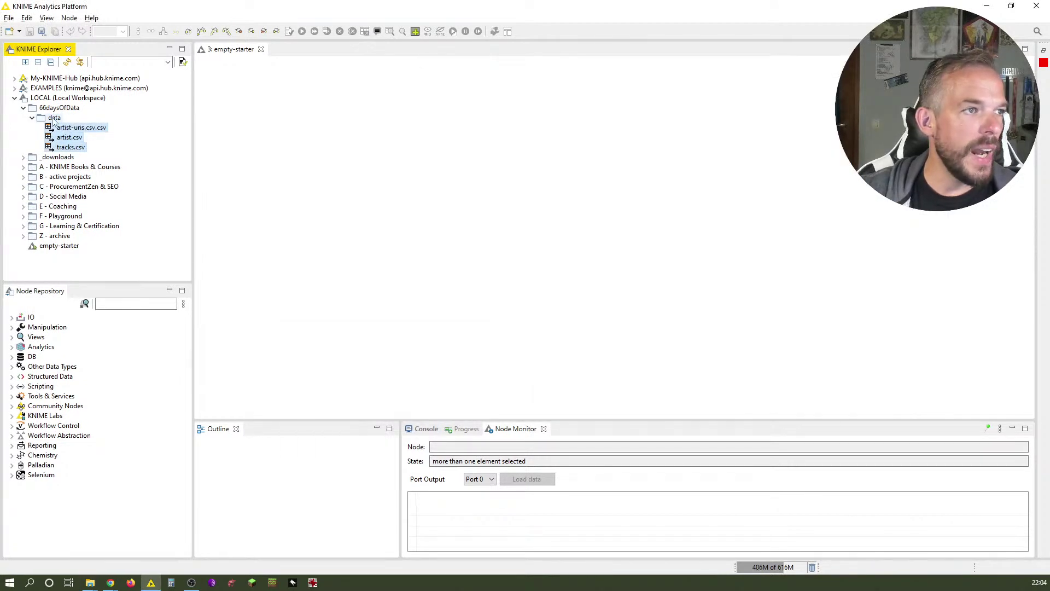
pyautogui.click(54, 119)
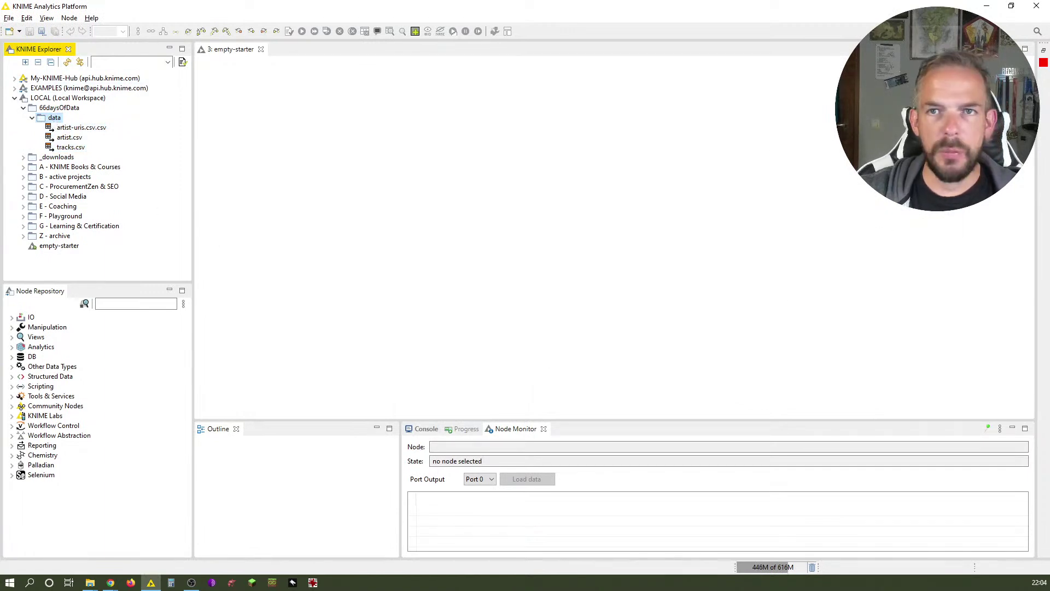
pyautogui.hotkey('alt', 'Tab')
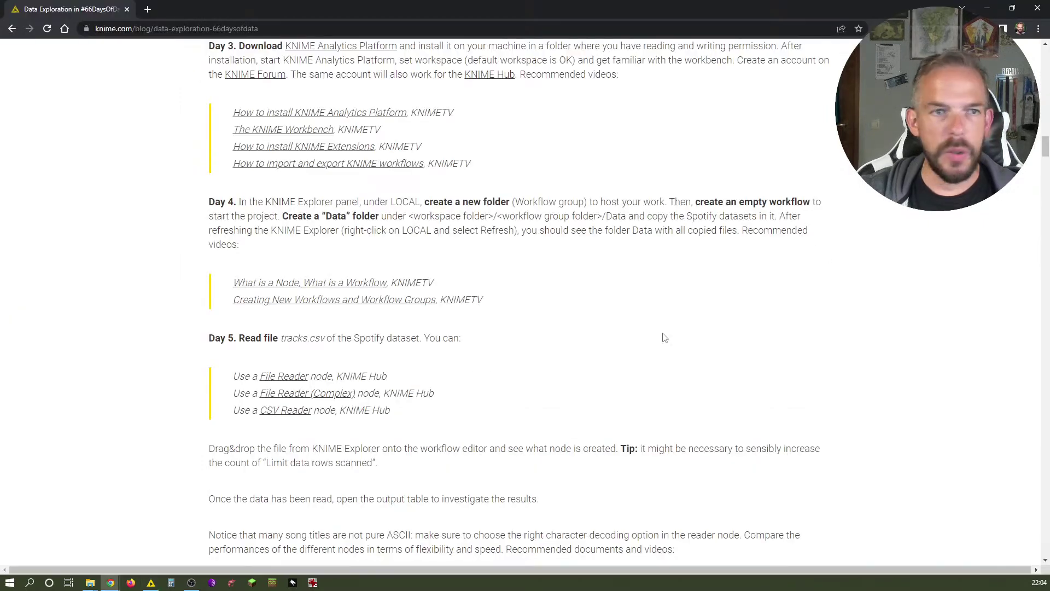
# Review the blog's Day 4 section, then minimize Chrome to return to KNIME
pyautogui.moveTo(436, 301); pyautogui.dragTo(313, 283)
pyautogui.click(472, 228)
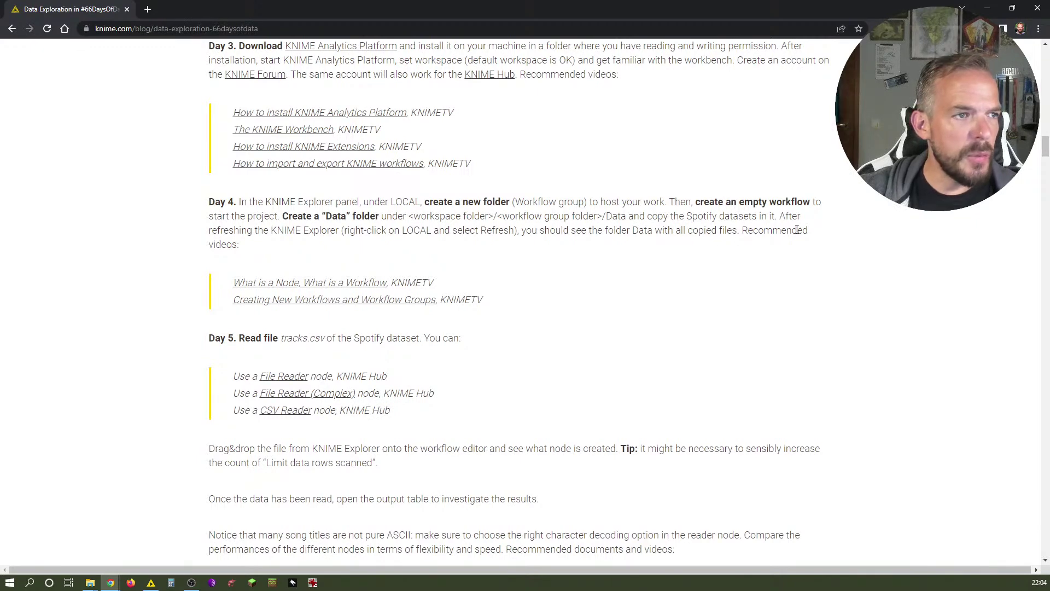
pyautogui.click(991, 10)
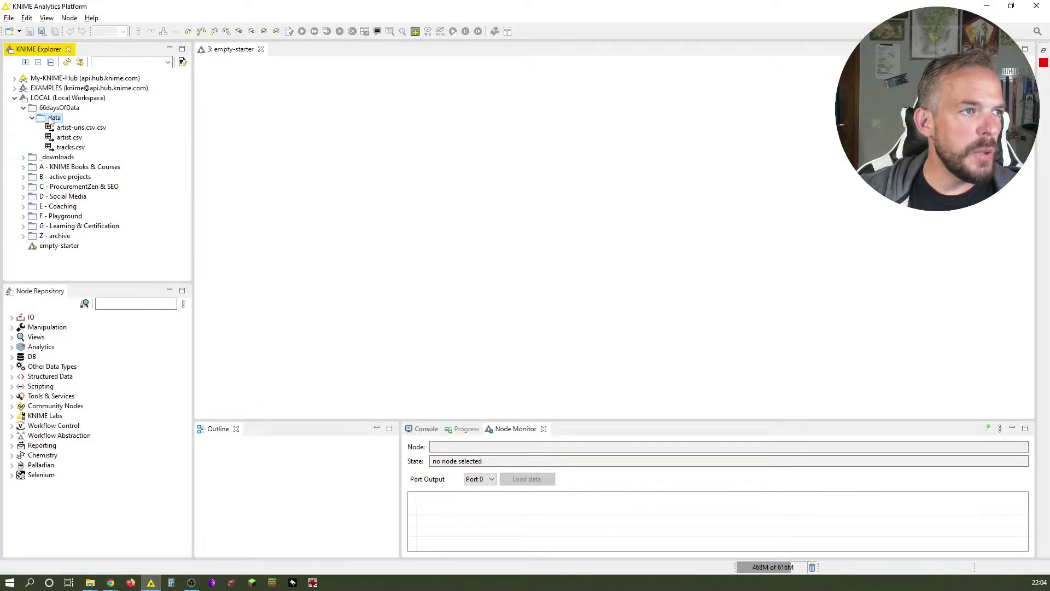
# Copy the data folder's location as a local path
pyautogui.rightClick(51, 119)
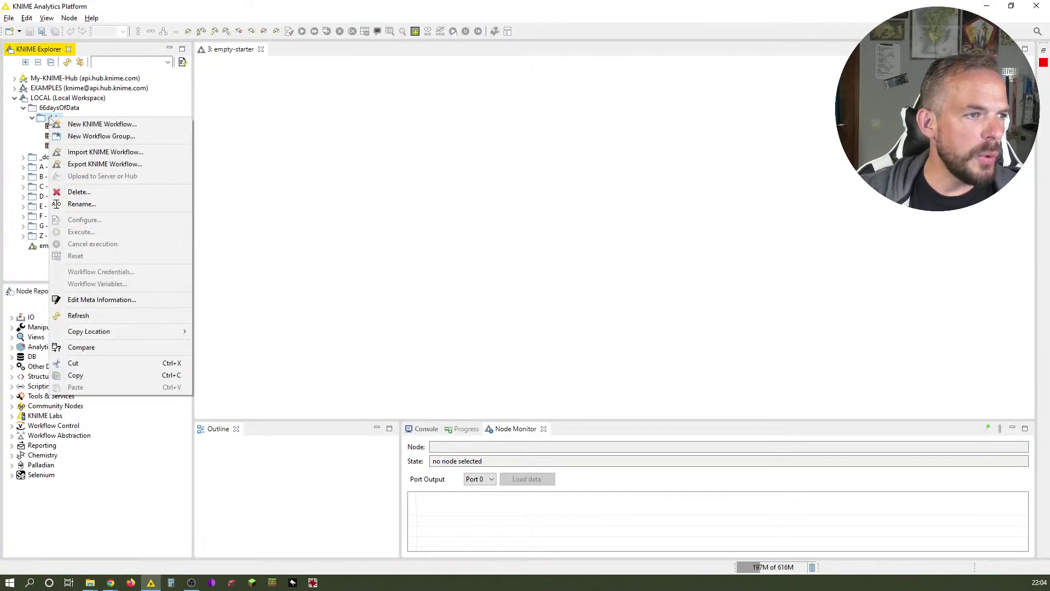
pyautogui.moveTo(131, 331)
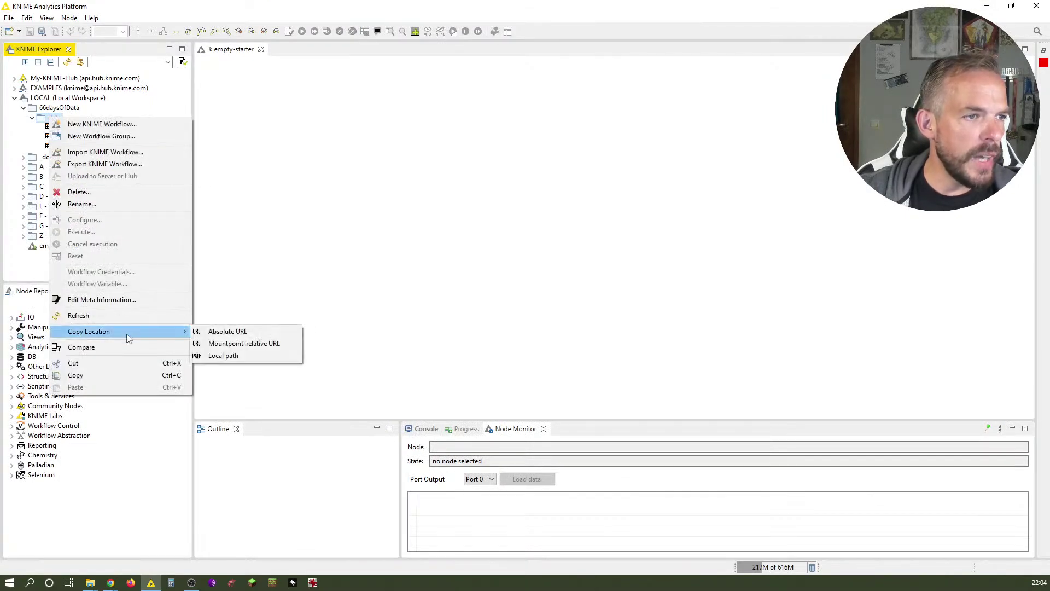
pyautogui.click(238, 356)
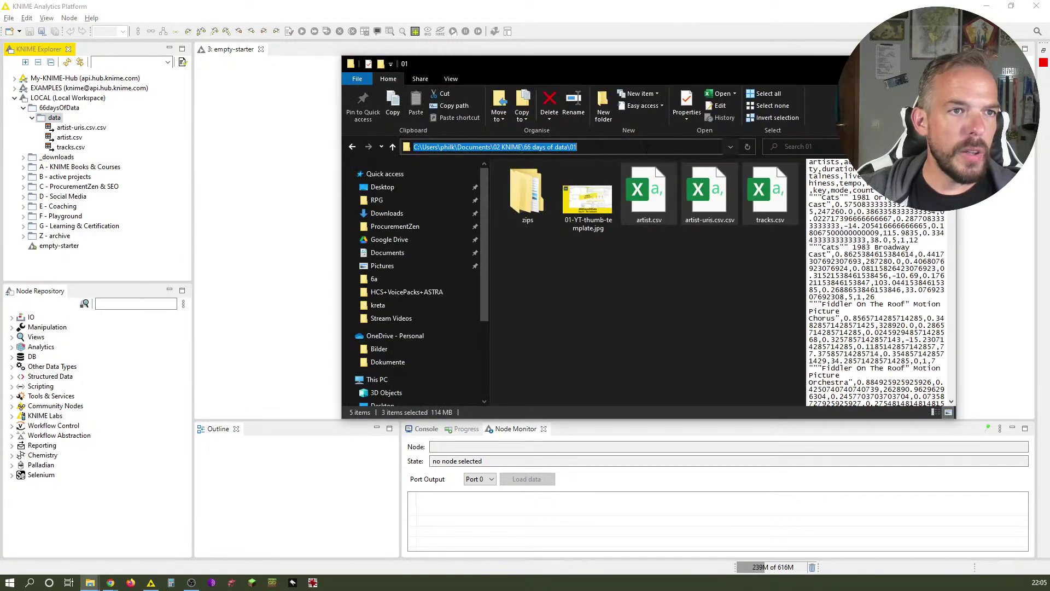
# Open the pasted data folder path in File Explorer, compare it with folder 01, then minimize Explorer
pyautogui.write('C:\\Users\\philk\\knime-workspace\\66daysOfData\\data')
pyautogui.press('Return')
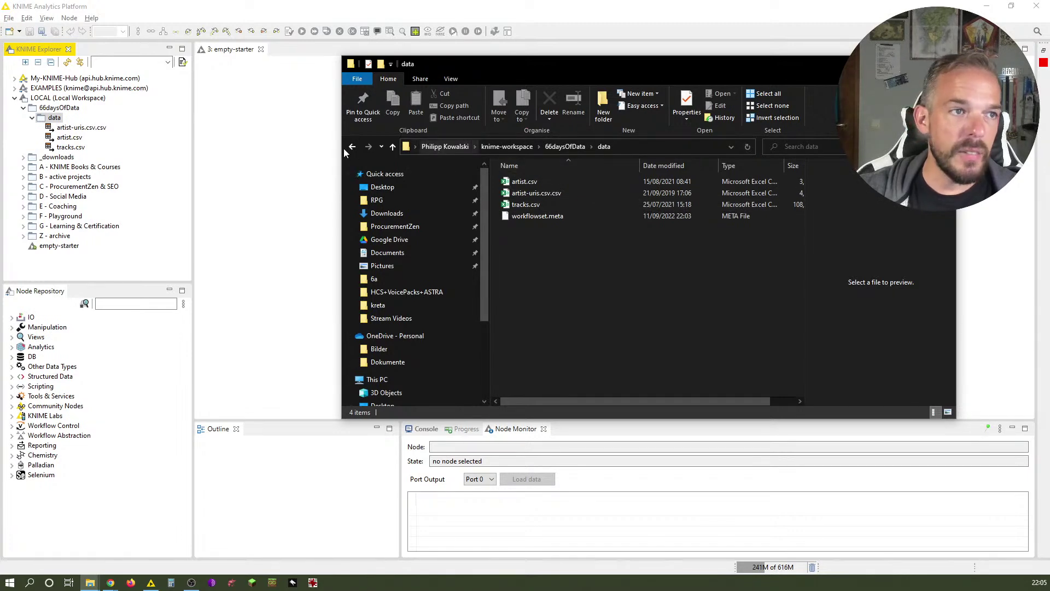
pyautogui.hotkey('alt', 'Left')
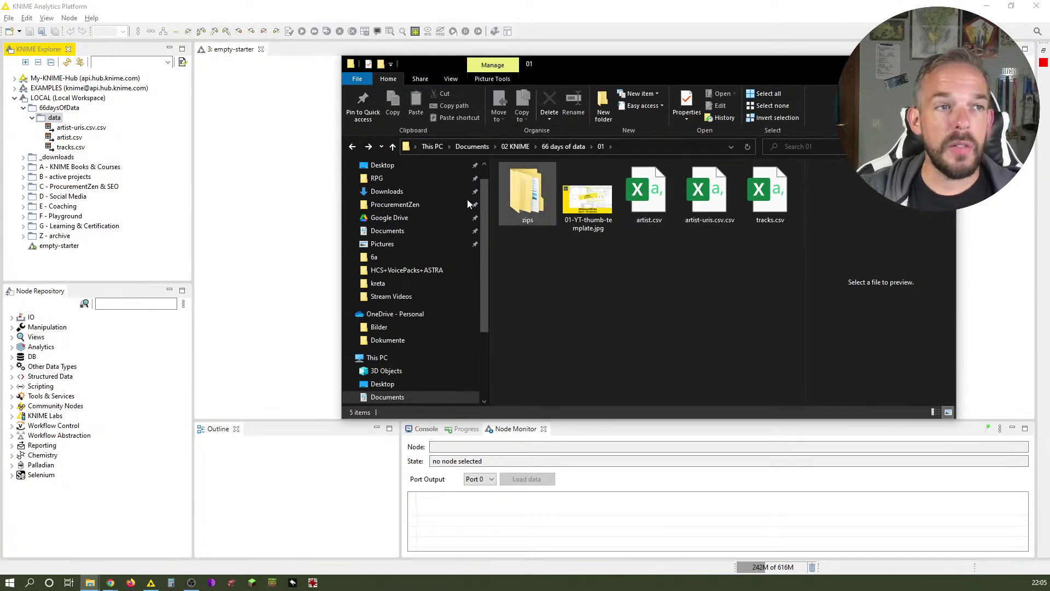
pyautogui.click(368, 146)
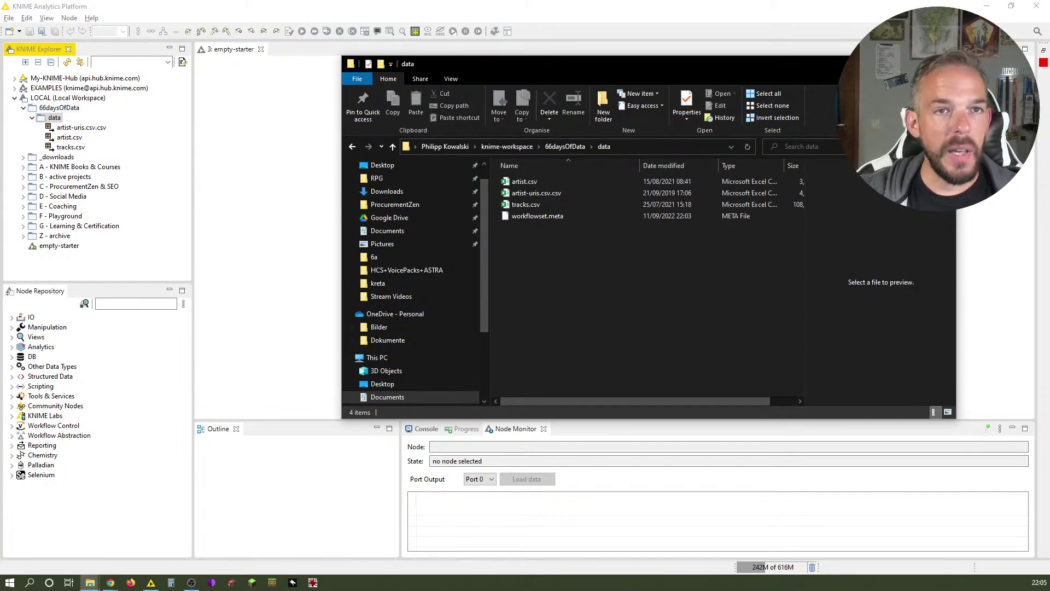
pyautogui.click(893, 63)
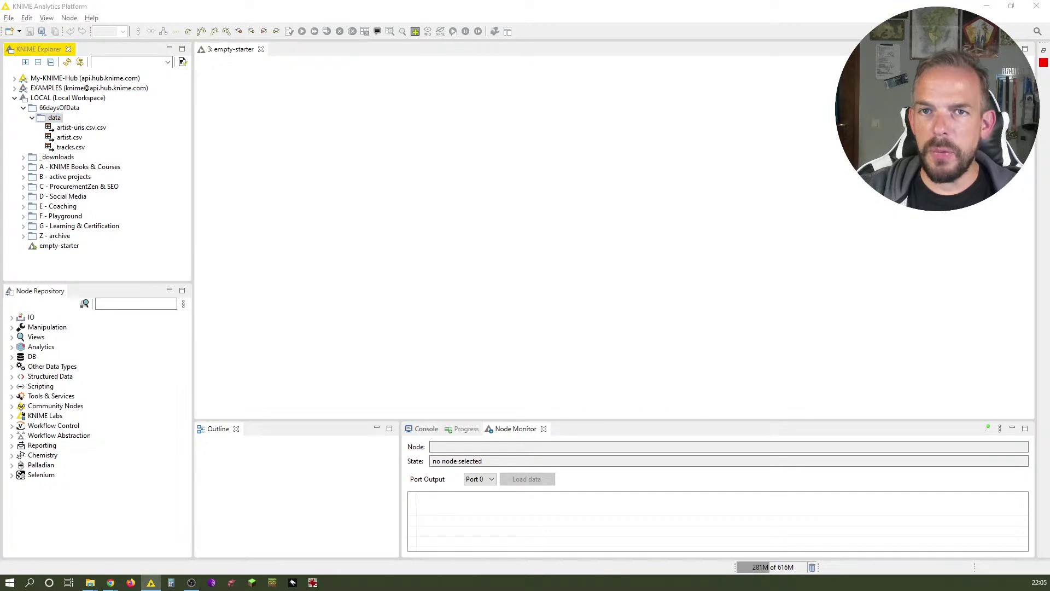
pyautogui.hotkey('alt', 'Tab')
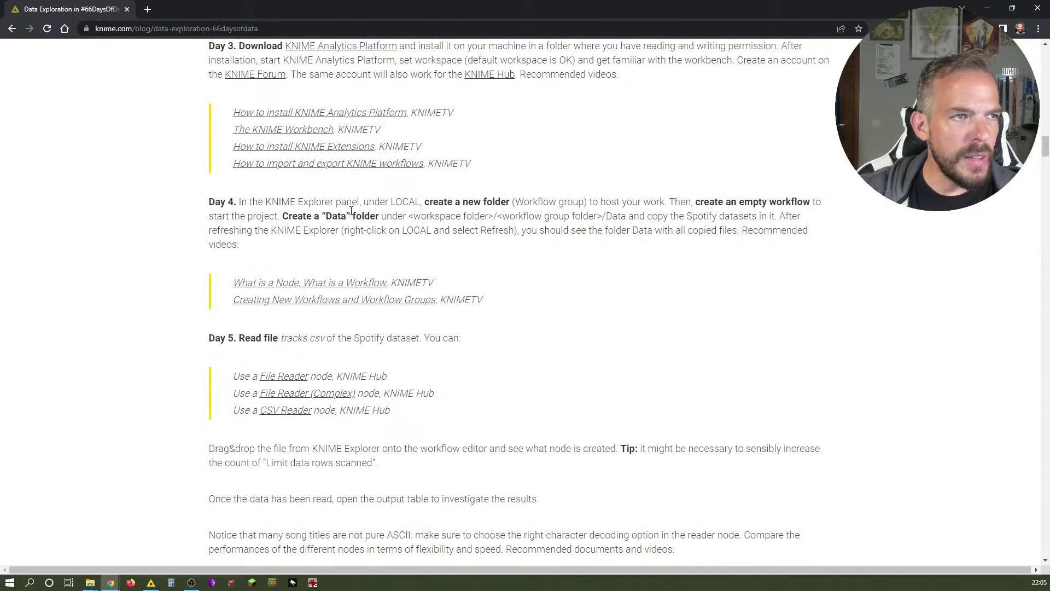
pyautogui.click(988, 11)
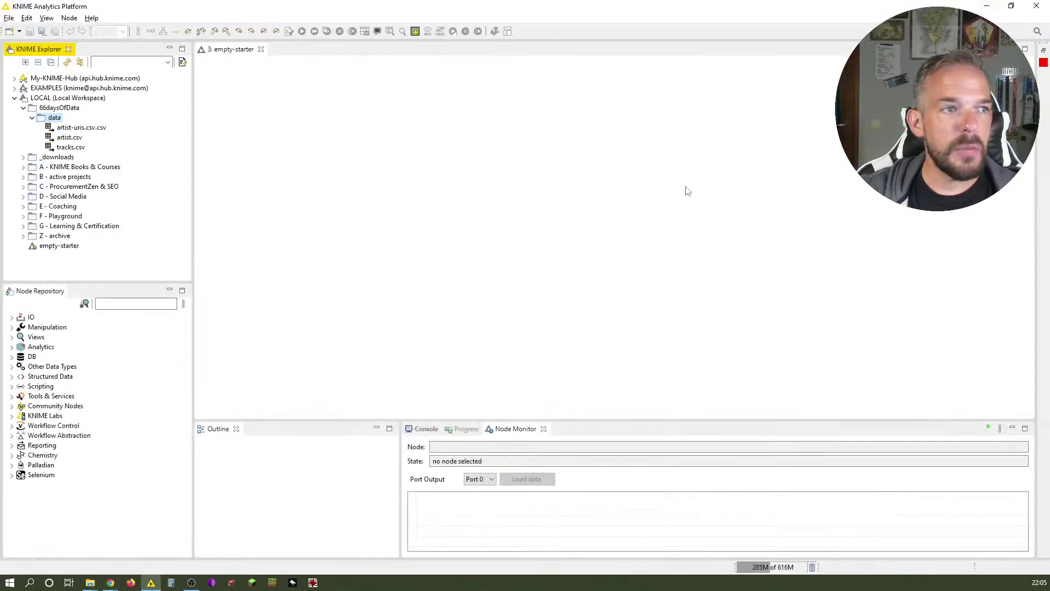
# Create an empty workflow named day4 inside 66daysOfData, then select the data folder
pyautogui.rightClick(66, 111)
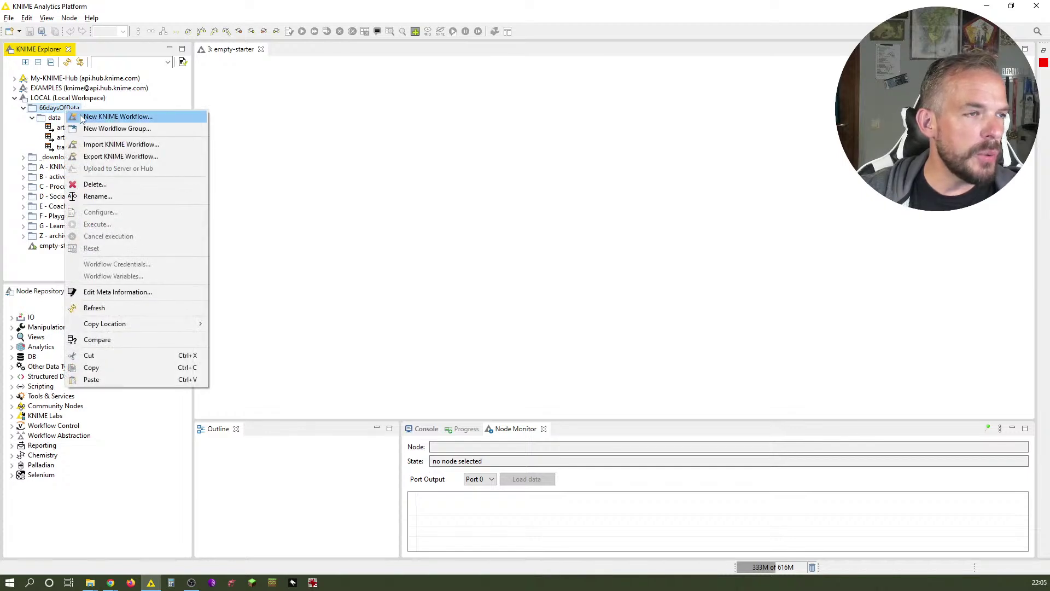
pyautogui.click(81, 117)
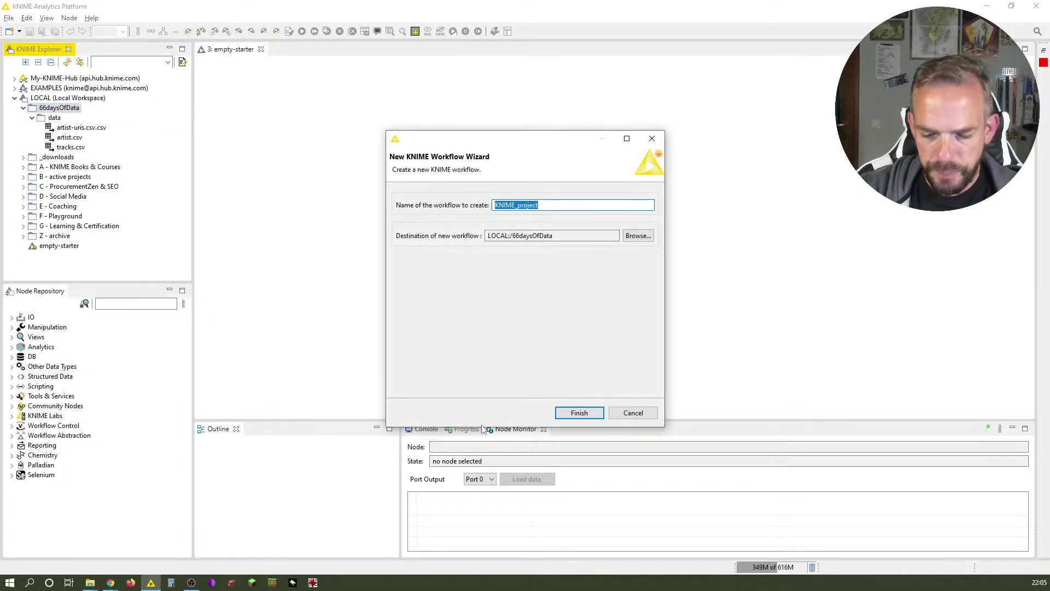
pyautogui.write('day4')
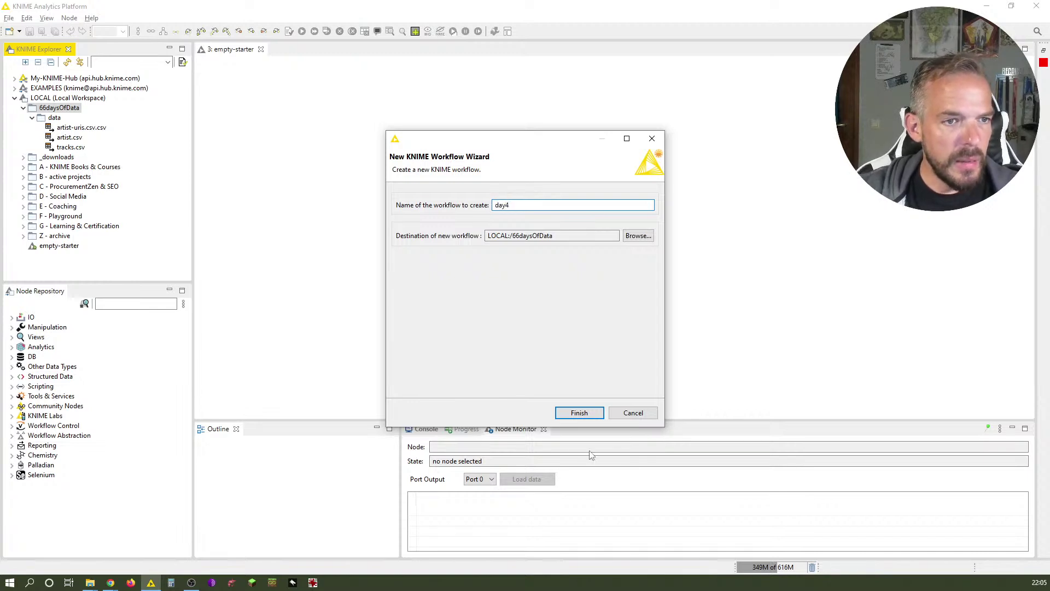
pyautogui.click(579, 413)
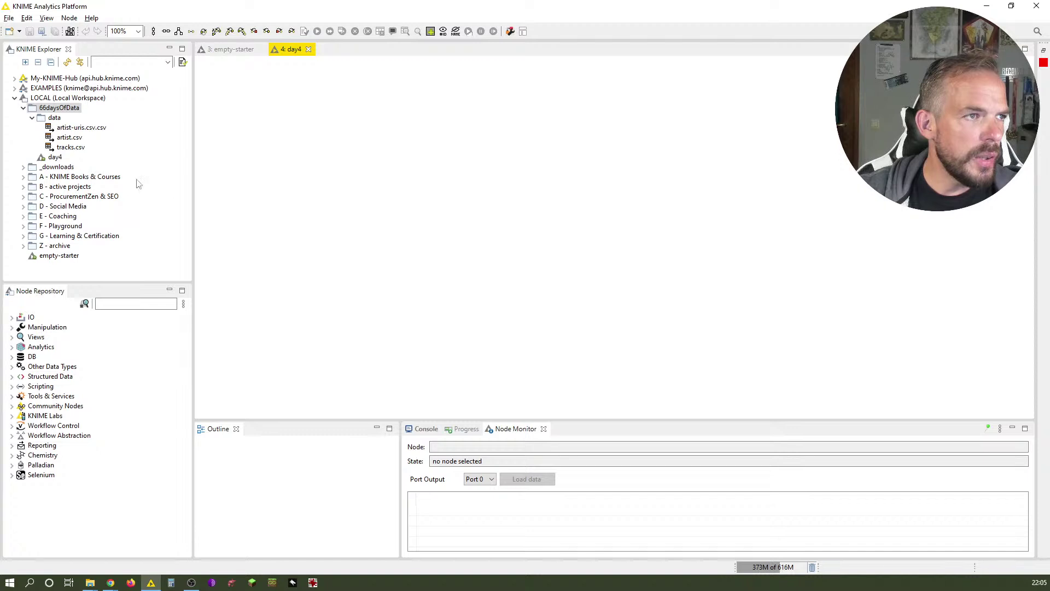
pyautogui.click(54, 120)
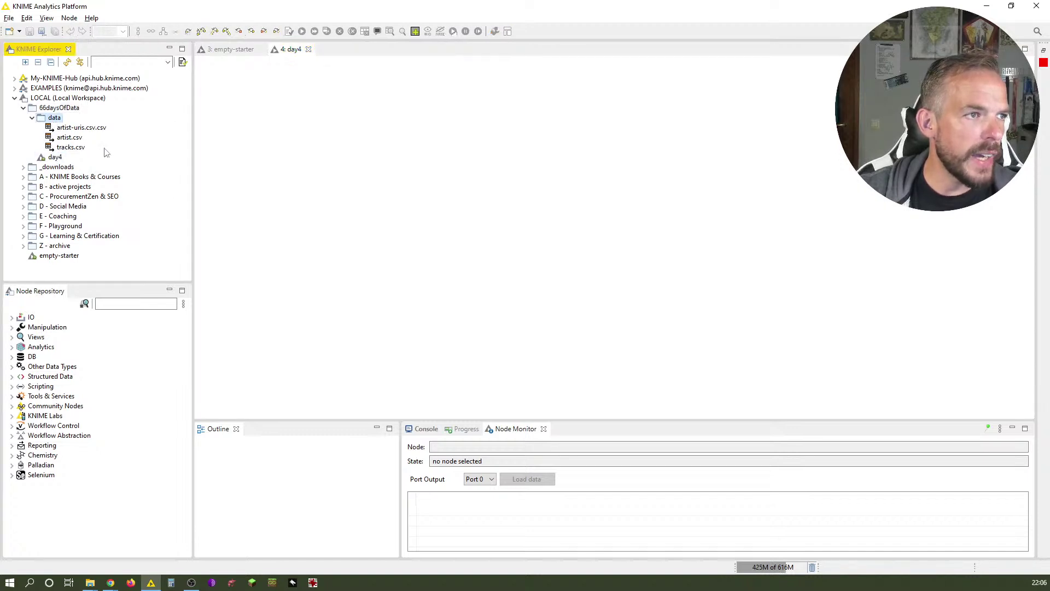
# Collapse the data folder in the 66daysOfData group
pyautogui.click(67, 63)
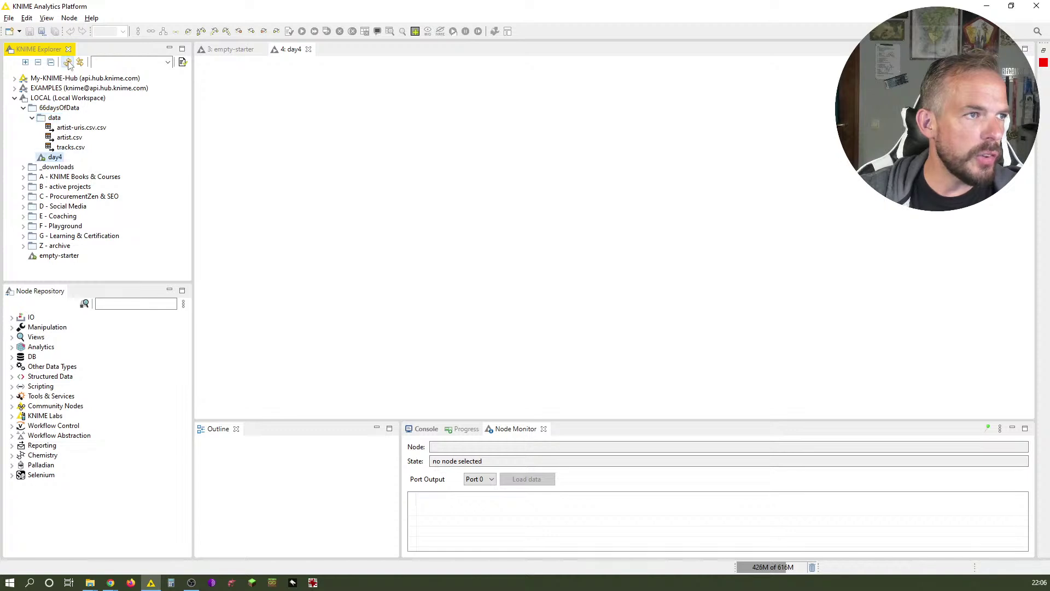
pyautogui.doubleClick(41, 118)
pyautogui.moveTo(41, 118); pyautogui.dragTo(51, 128)
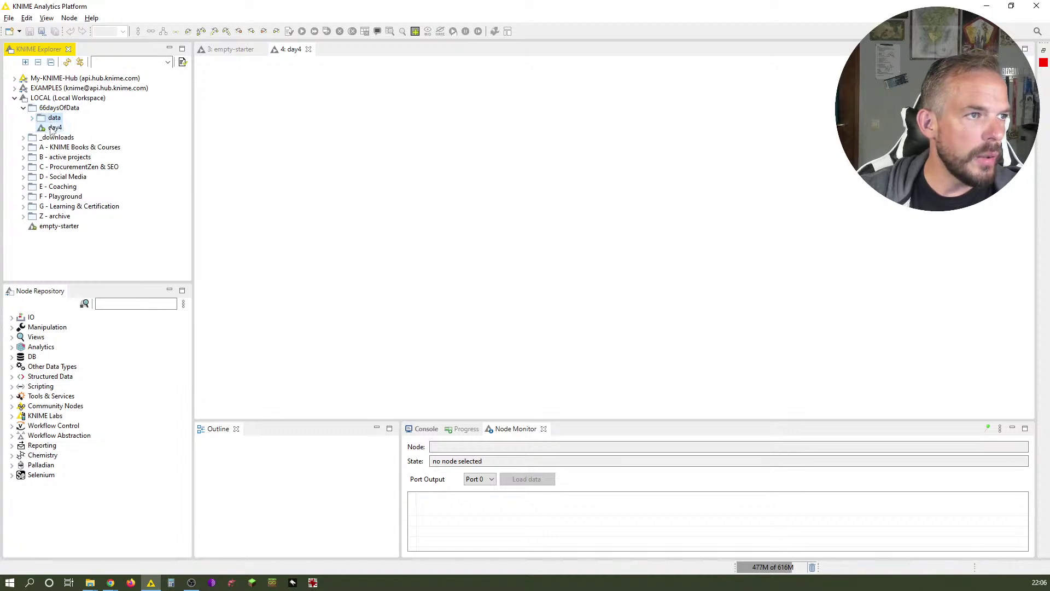
# Copy the day4 workflow's local path with Copy Location > Local path
pyautogui.click(54, 128)
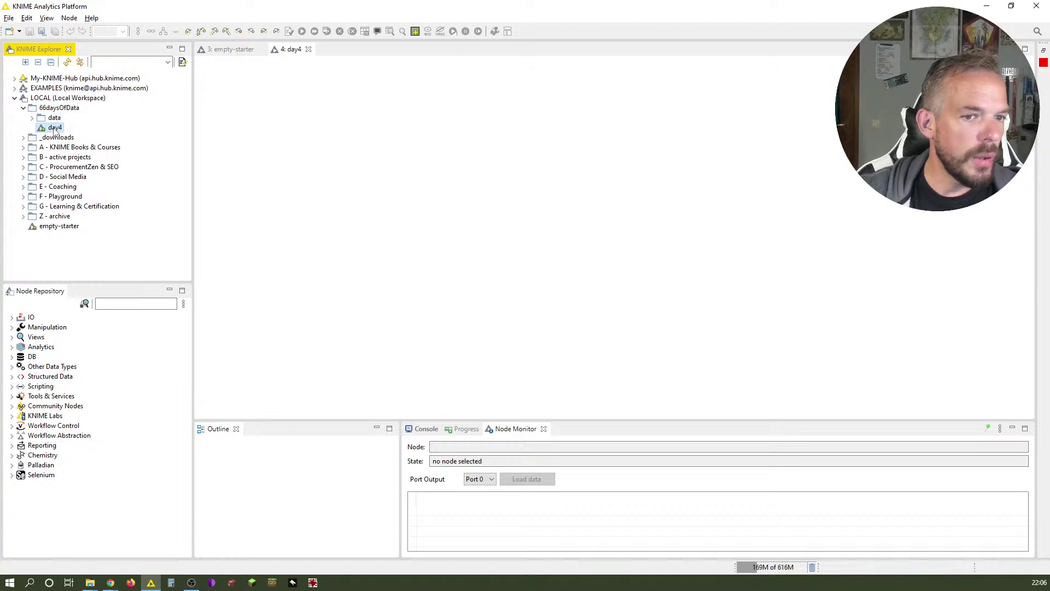
pyautogui.rightClick(54, 130)
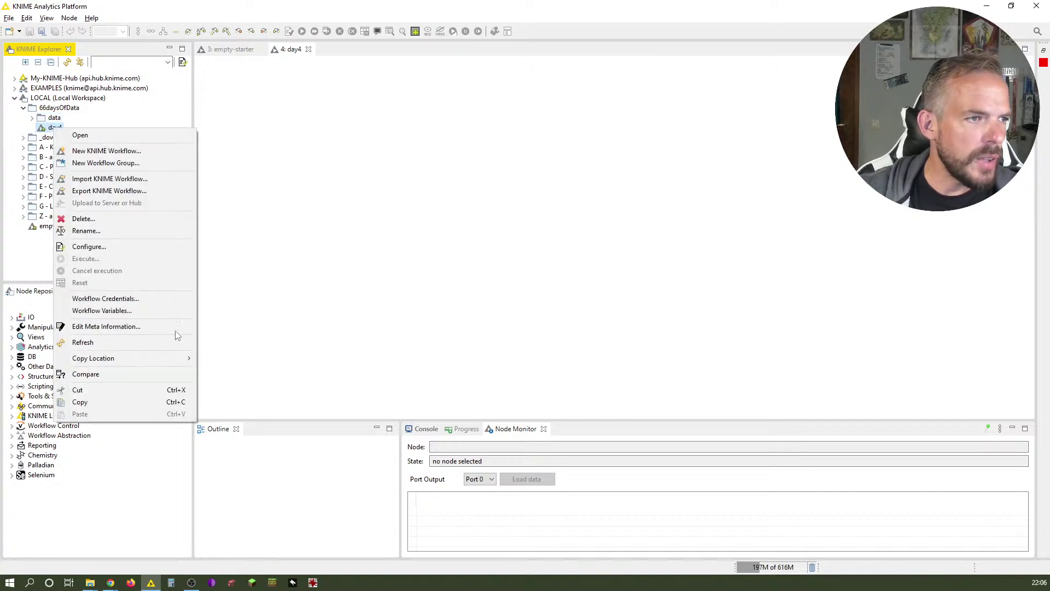
pyautogui.moveTo(158, 358)
pyautogui.click(230, 382)
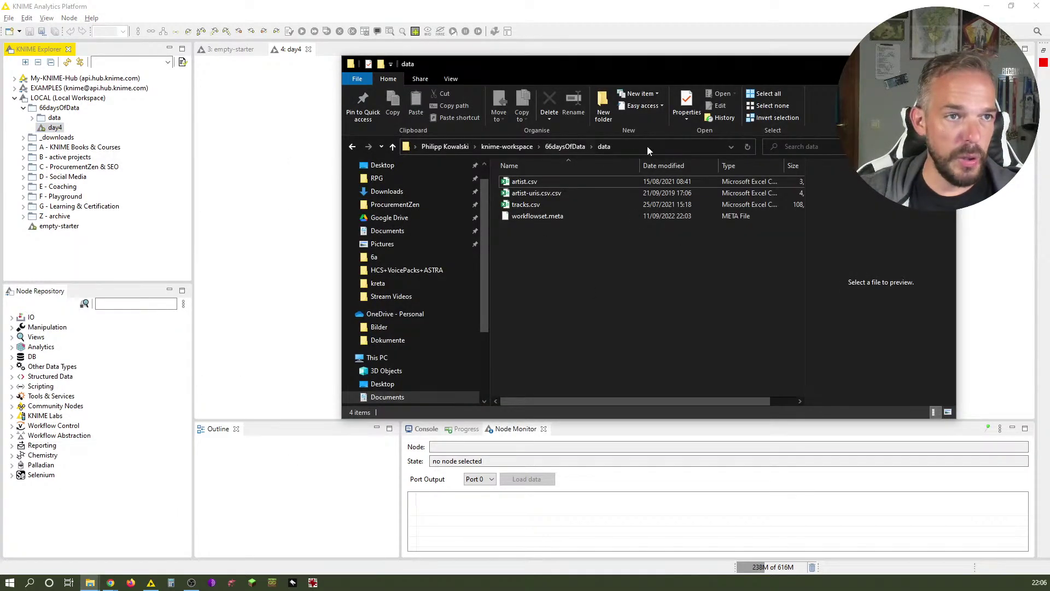
# Navigate File Explorer to the pasted day4 workflow folder path
pyautogui.click(648, 146)
pyautogui.hotkey('ctrl', 'v')
pyautogui.press('Return')
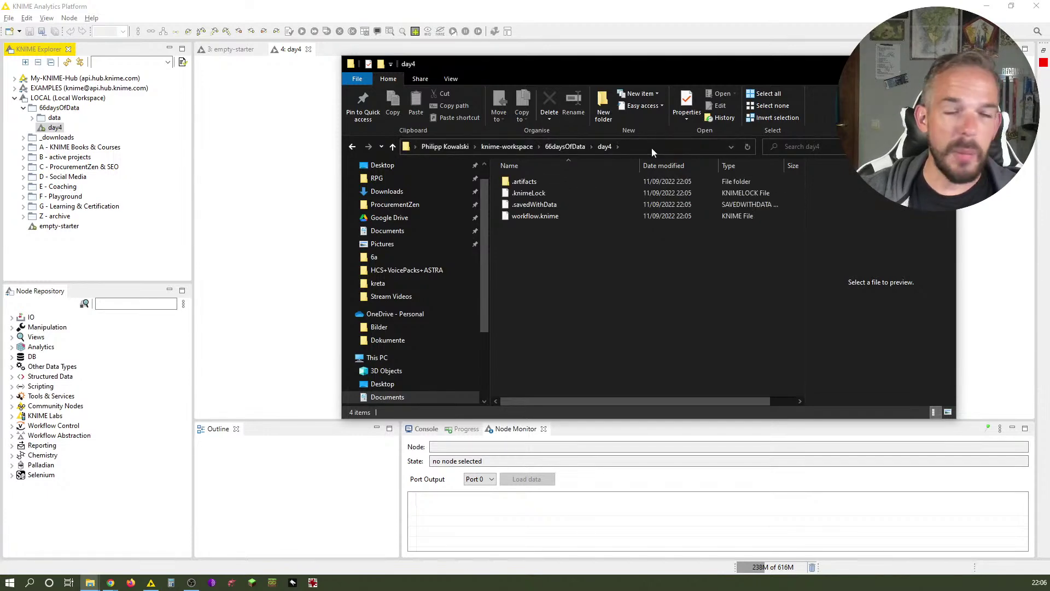
# Create a new folder named 'data' inside the day4 folder
pyautogui.rightClick(573, 262)
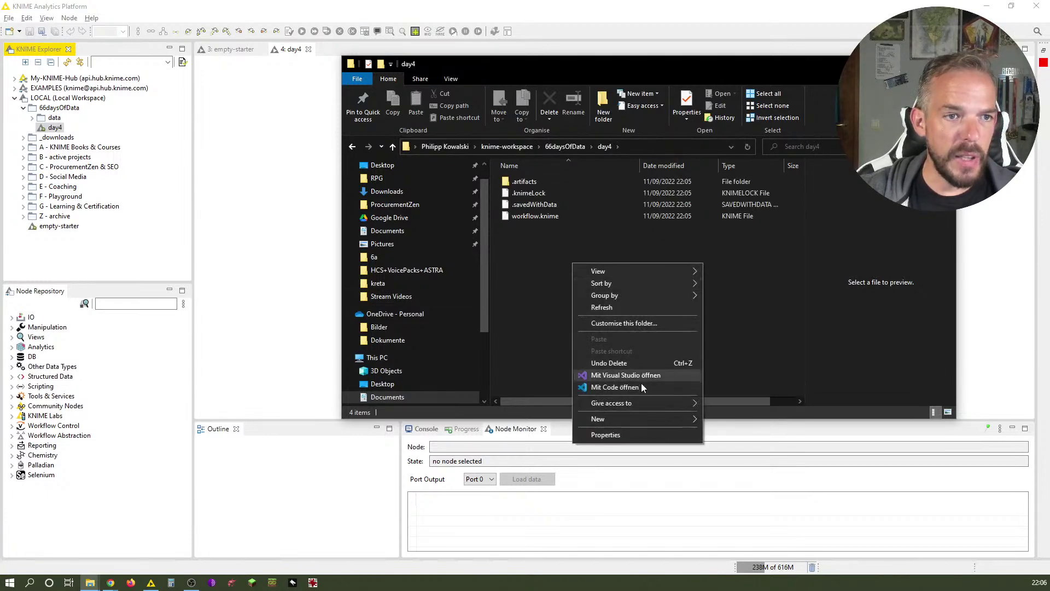
pyautogui.moveTo(650, 419)
pyautogui.click(762, 233)
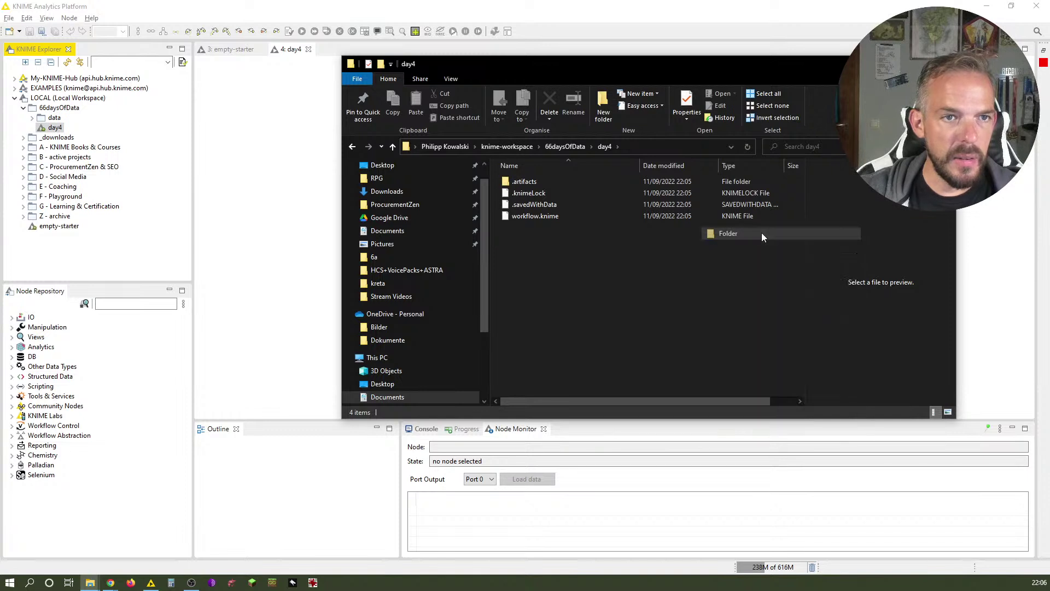
pyautogui.write('data')
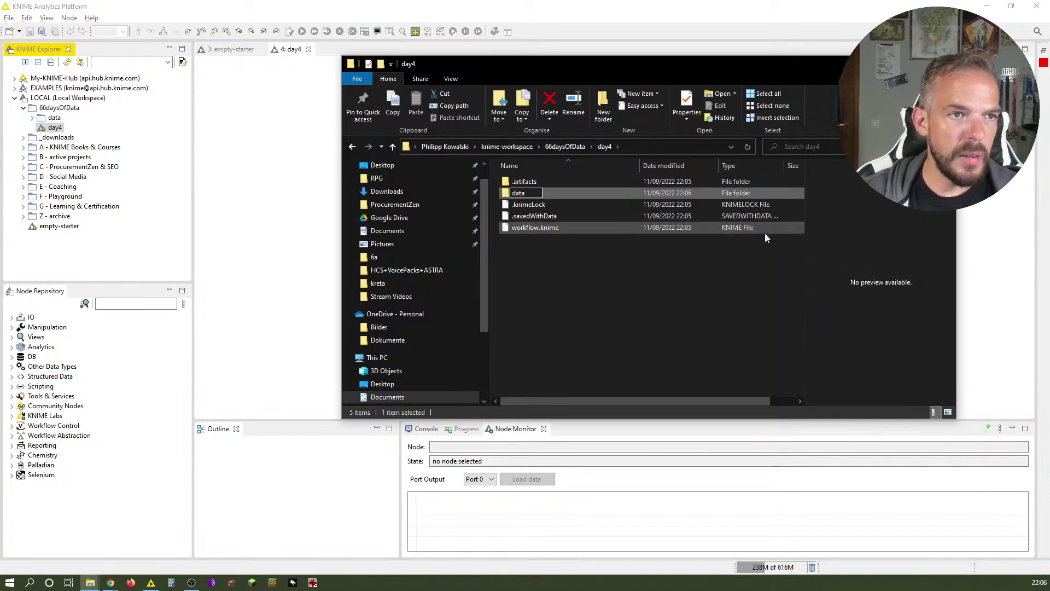
pyautogui.press('Return')
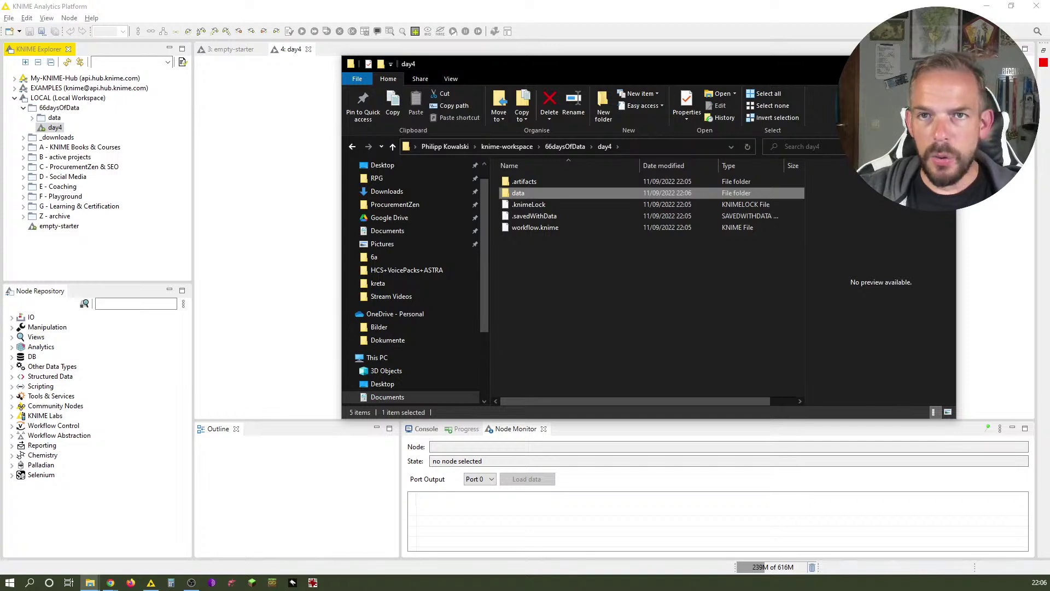
pyautogui.click(53, 118)
# Copy the group data folder's local path and open it in File Explorer
pyautogui.rightClick(54, 119)
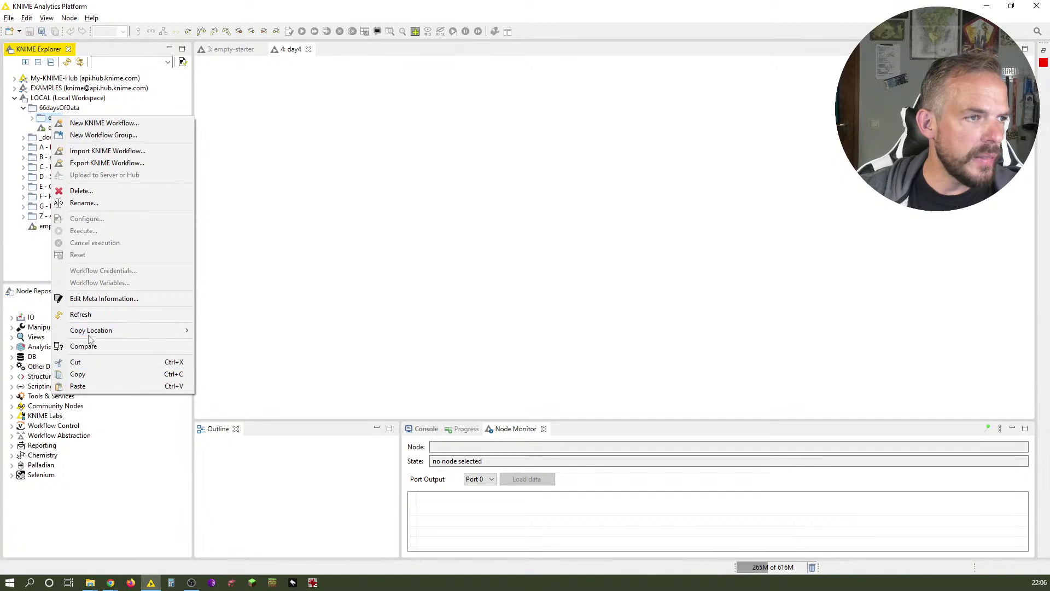
pyautogui.moveTo(93, 331)
pyautogui.click(232, 356)
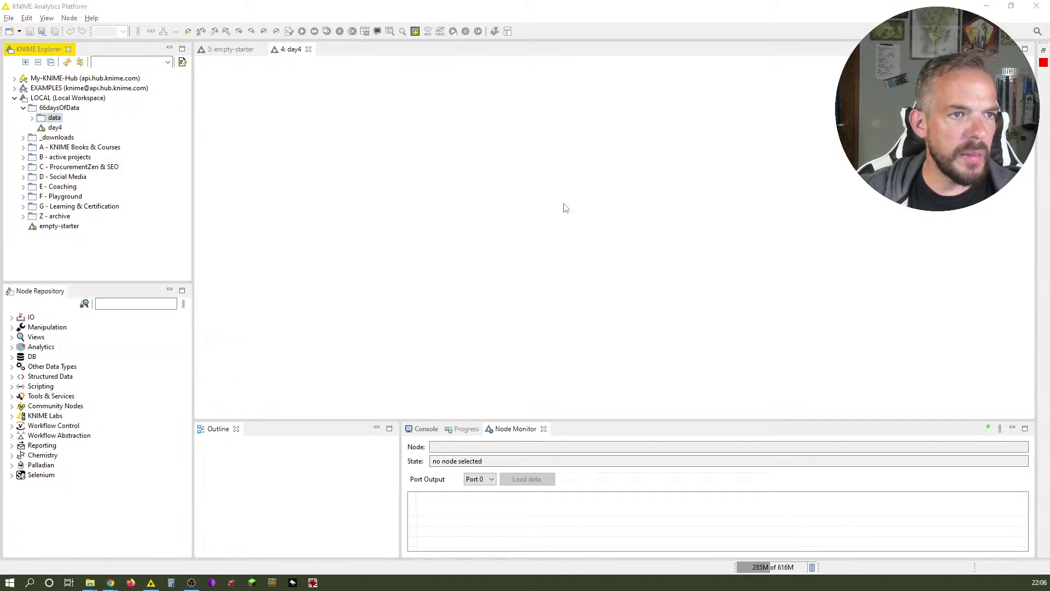
pyautogui.hotkey('alt', 'Tab')
pyautogui.click(642, 145)
pyautogui.hotkey('ctrl', 'v')
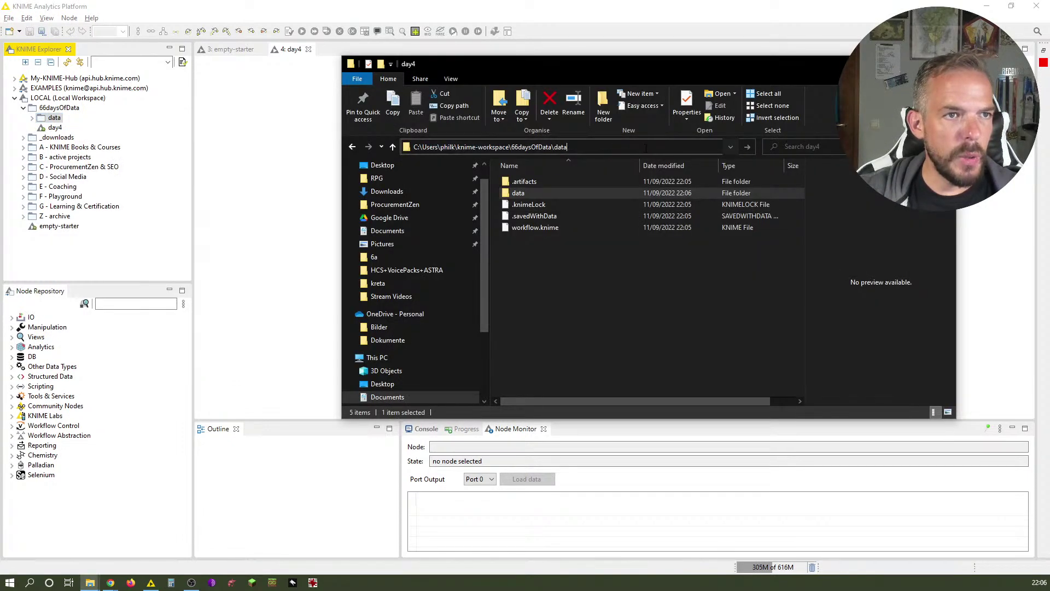
pyautogui.press('Return')
# Copy tracks.csv, artist.csv and artist-uris.csv into day4\data
pyautogui.click(546, 184)
pyautogui.keyDown('shift'); pyautogui.click(547, 204); pyautogui.keyUp('shift')
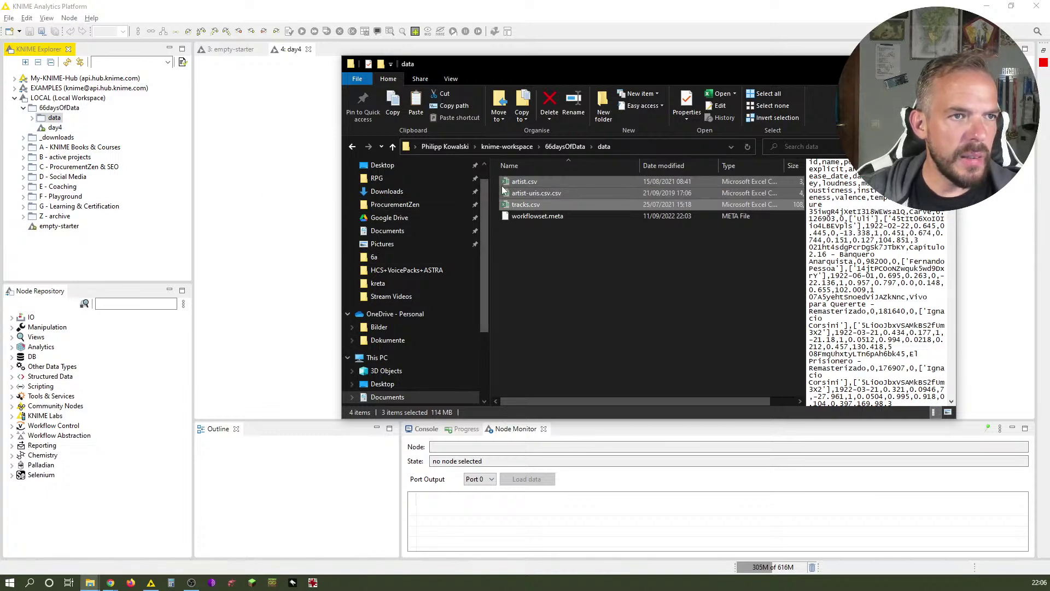
pyautogui.click(569, 147)
pyautogui.doubleClick(547, 190)
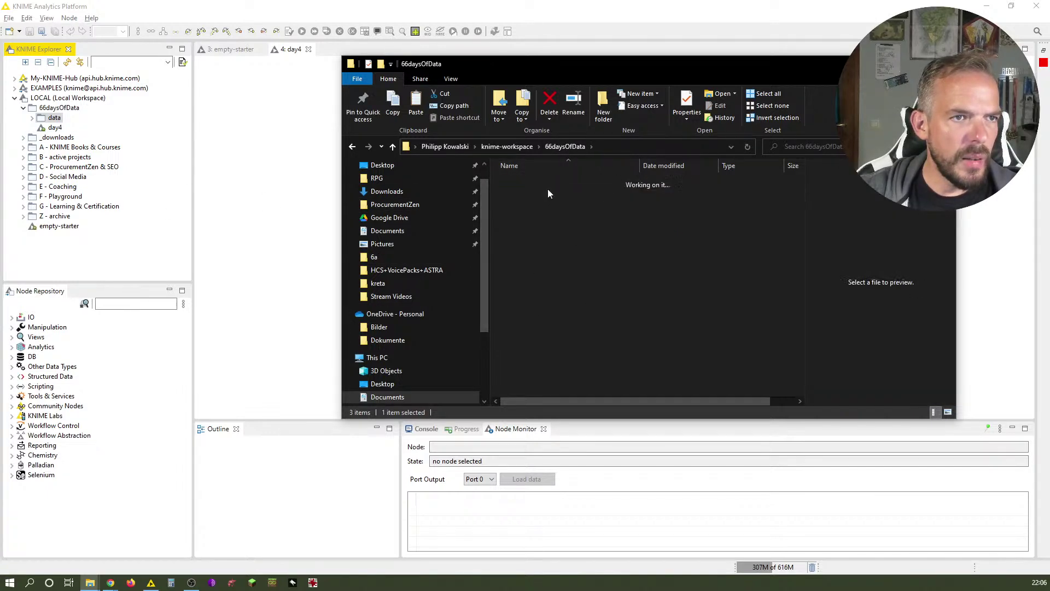
pyautogui.doubleClick(536, 193)
pyautogui.hotkey('ctrl', 'a')
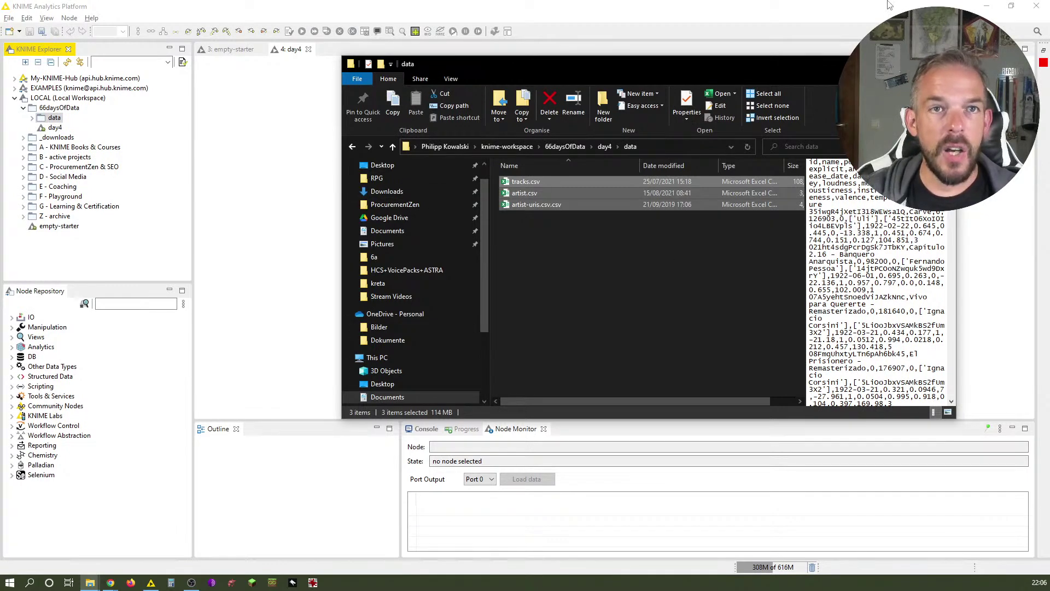
pyautogui.click(944, 63)
pyautogui.click(81, 109)
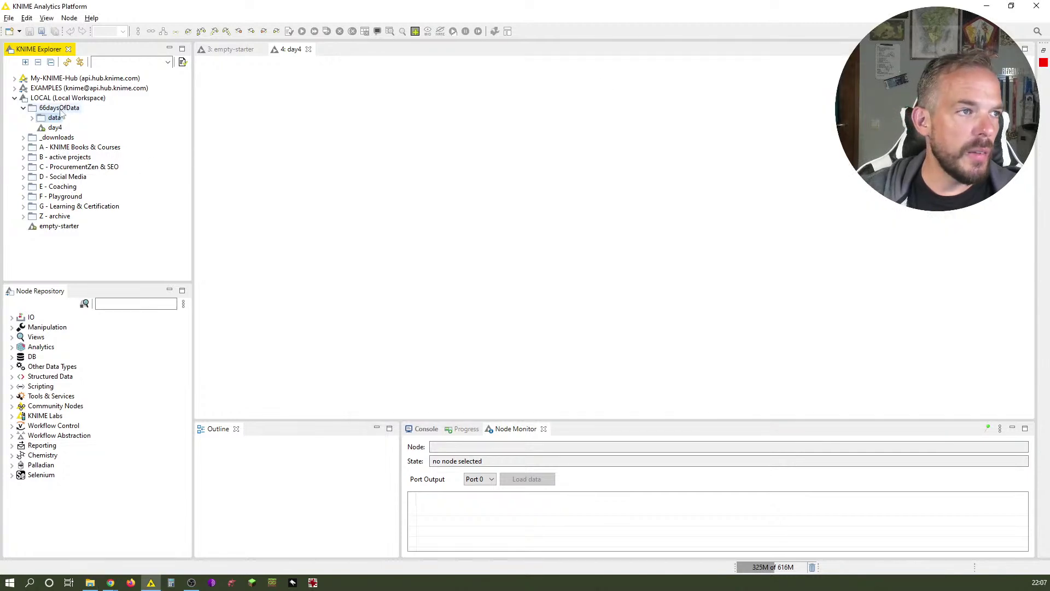
# Refresh 66daysOfData in KNIME Explorer, select day4, and return to the Day 4 blog page
pyautogui.click(68, 62)
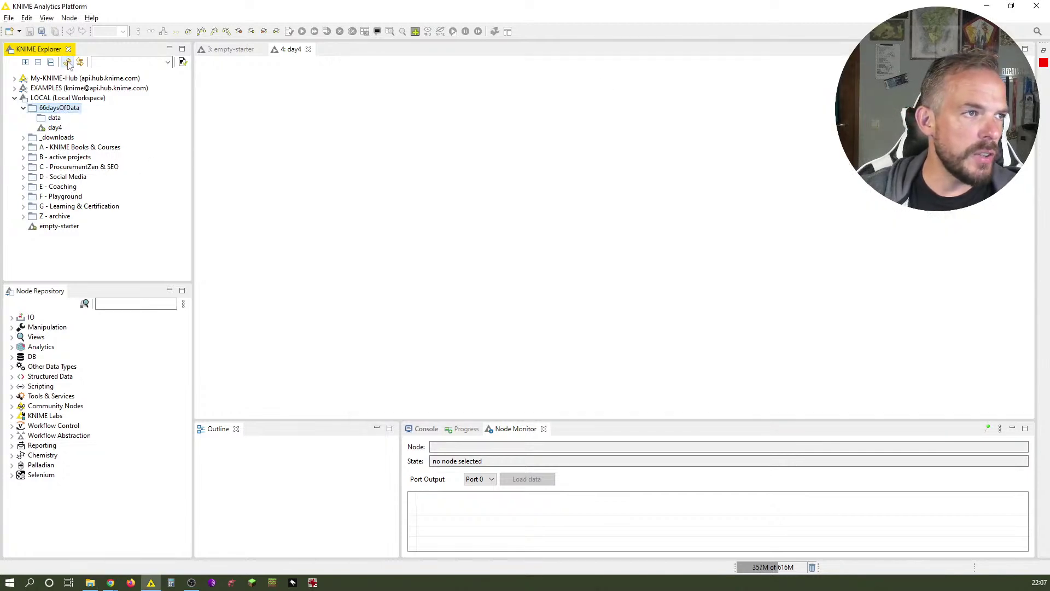
pyautogui.click(57, 128)
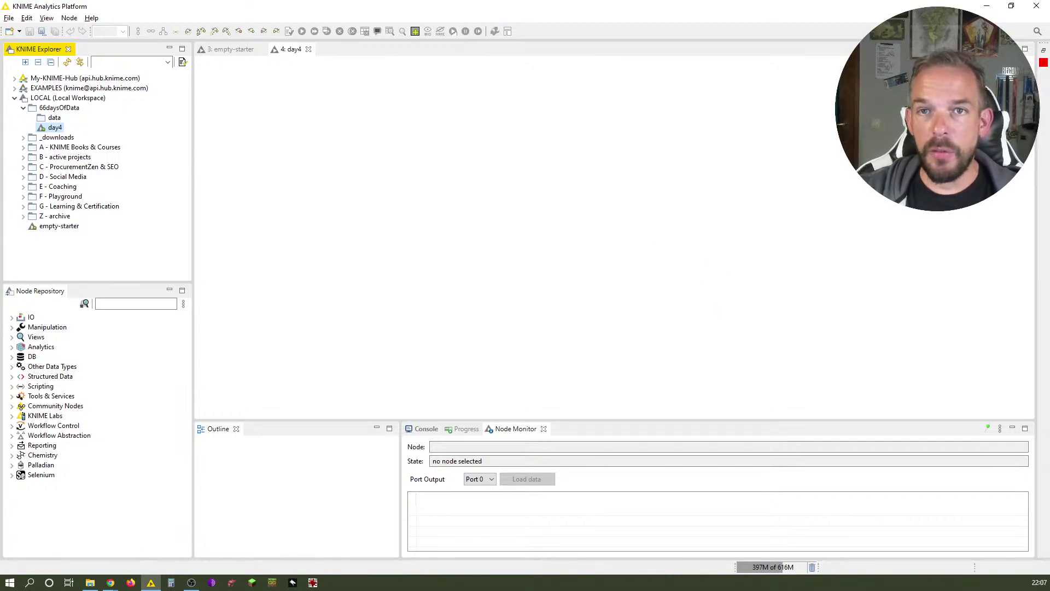
pyautogui.hotkey('alt', 'Tab')
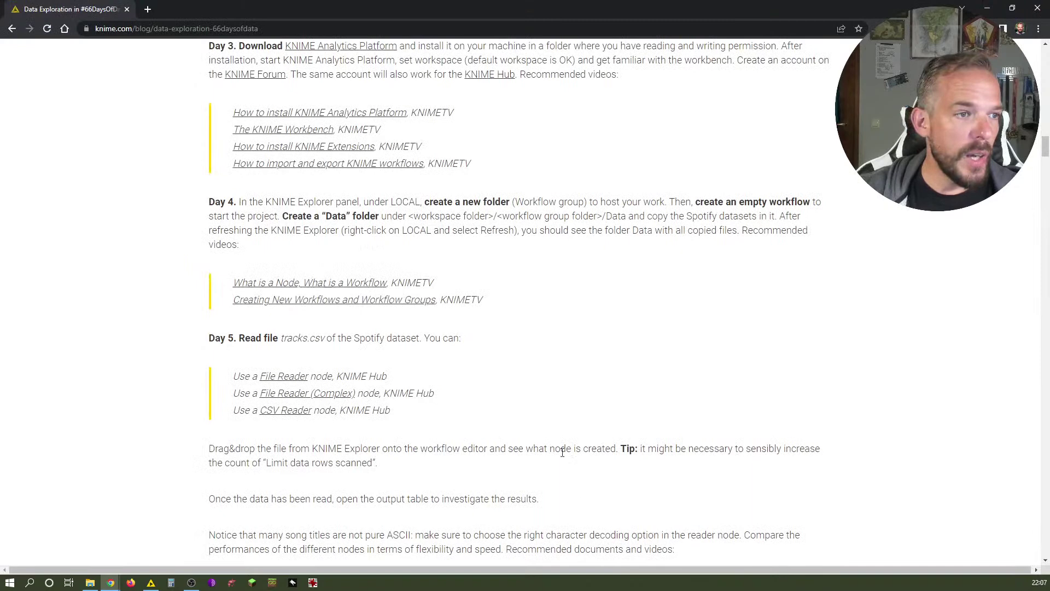